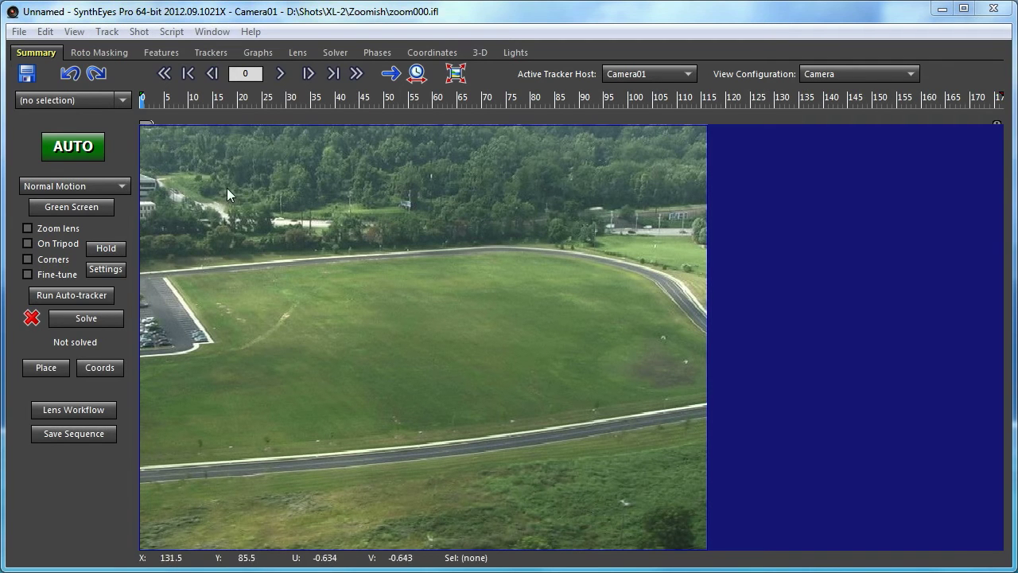
Scrub through the shot, enable the zoom lens option, and run the full automatic track and solve.
left_click_drag(147, 109, 955, 133)
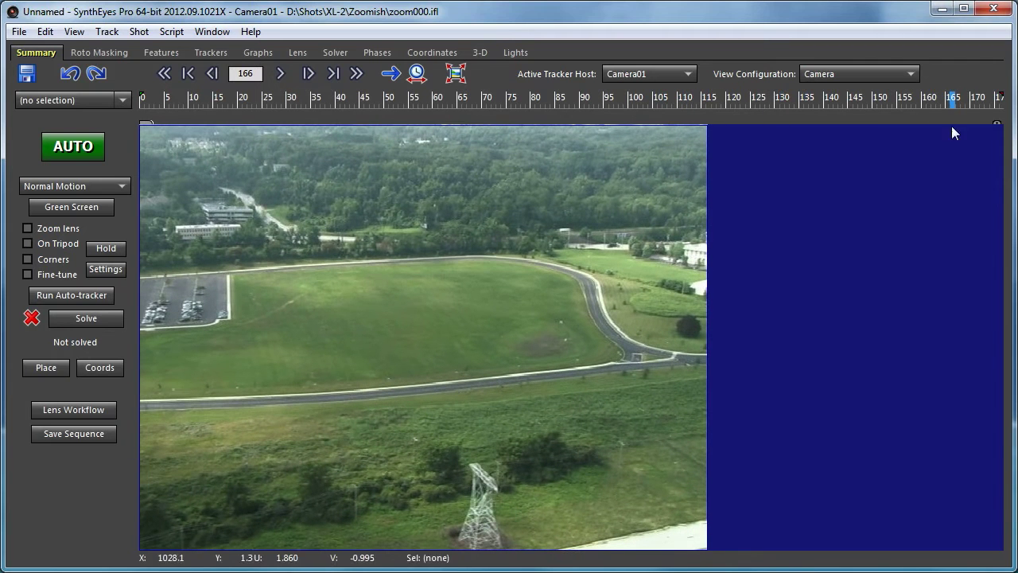
left_click(29, 228)
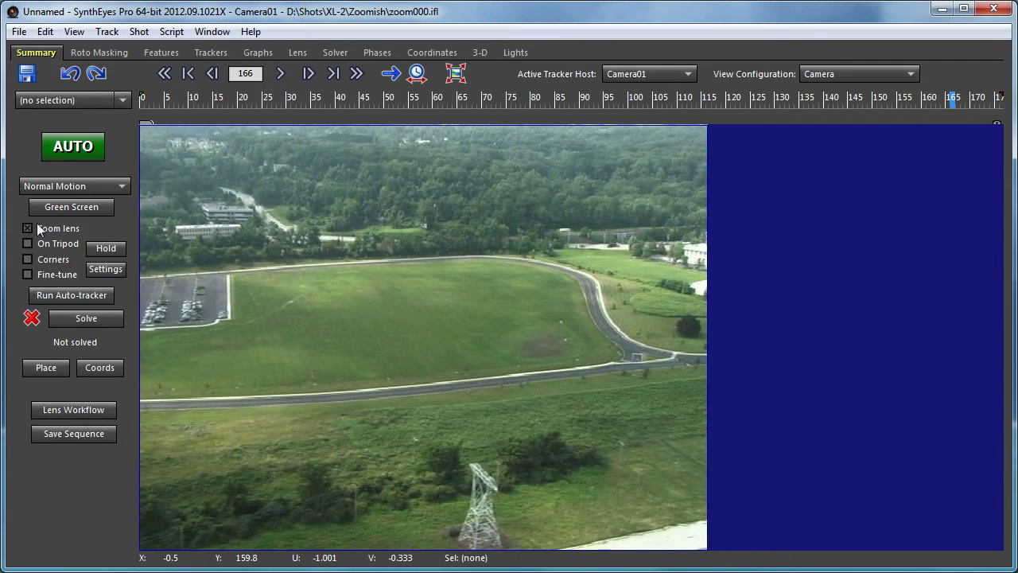
left_click(72, 146)
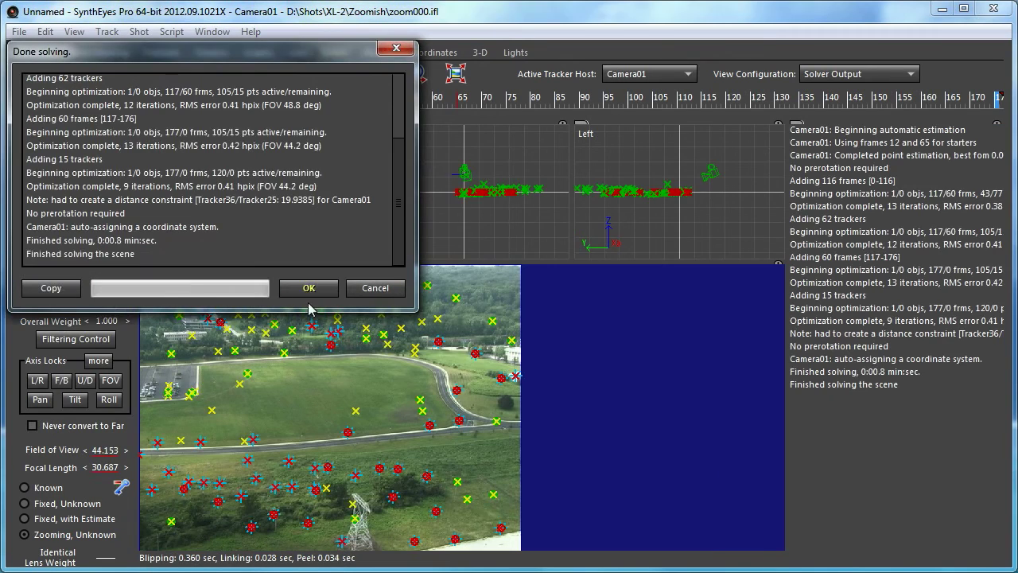
left_click(310, 289)
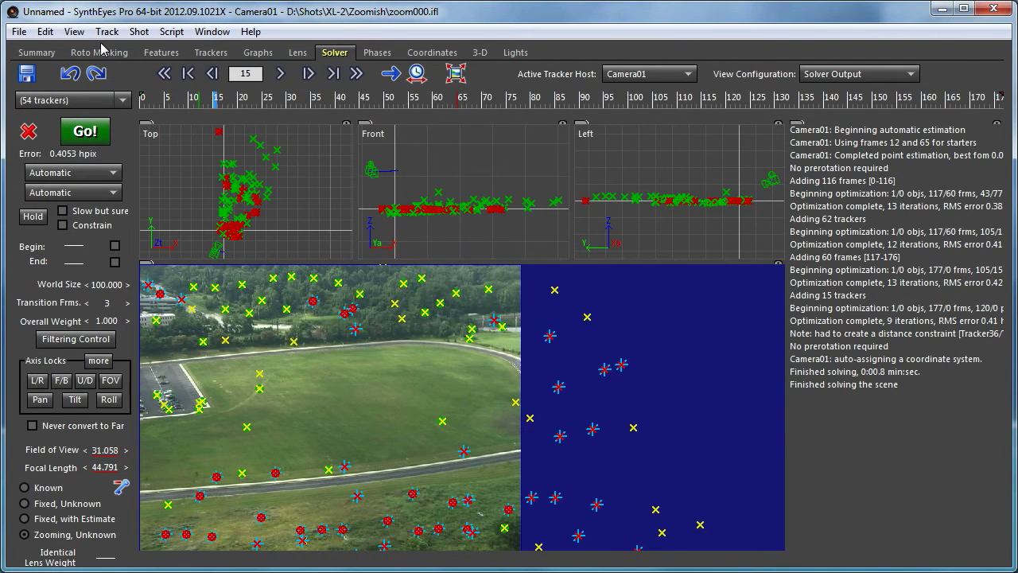
Display Camera01's curves in the Graph Editor and deselect all trackers to hide their curves.
left_click(261, 52)
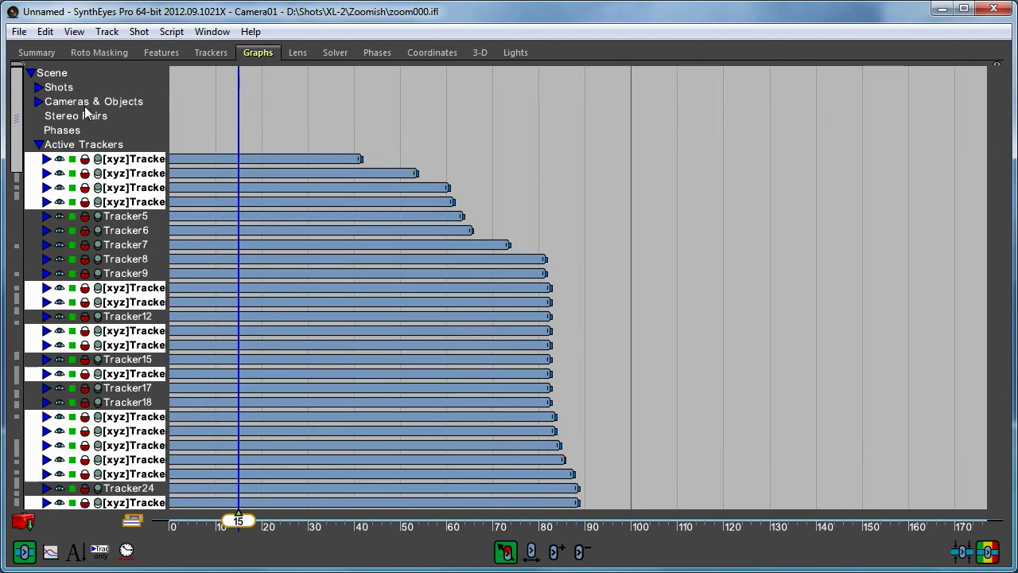
left_click(51, 551)
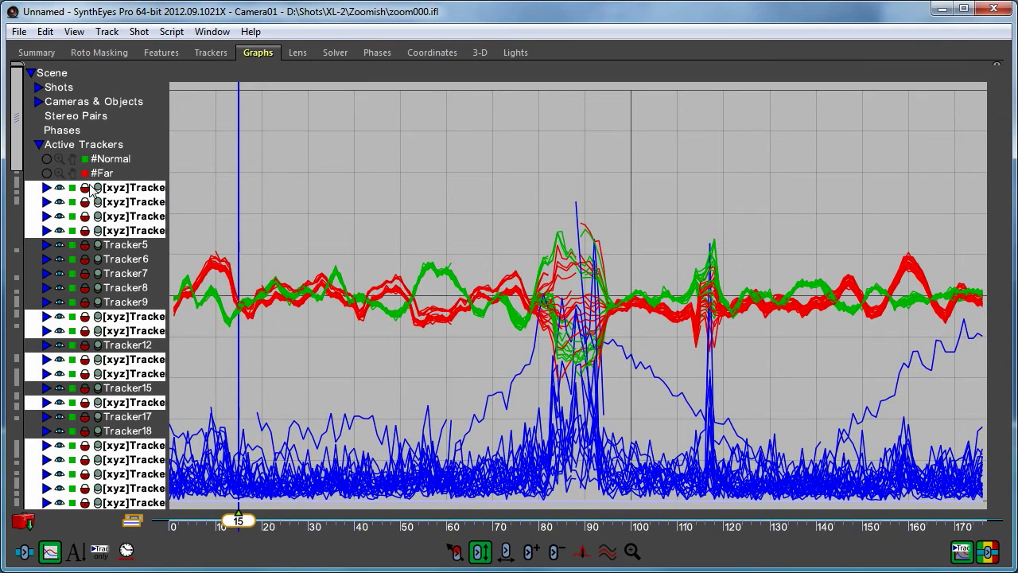
left_click(38, 101)
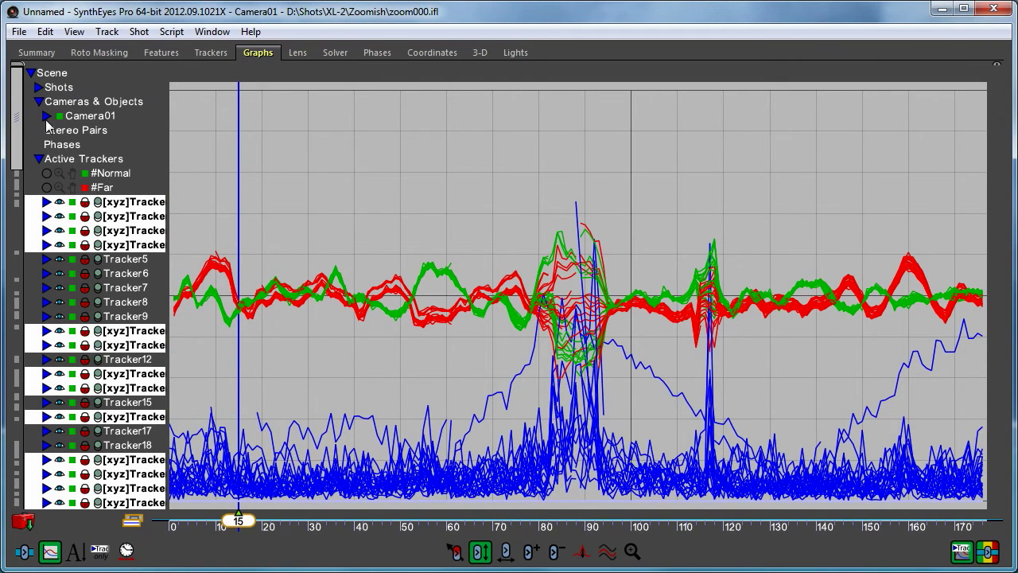
left_click(48, 117)
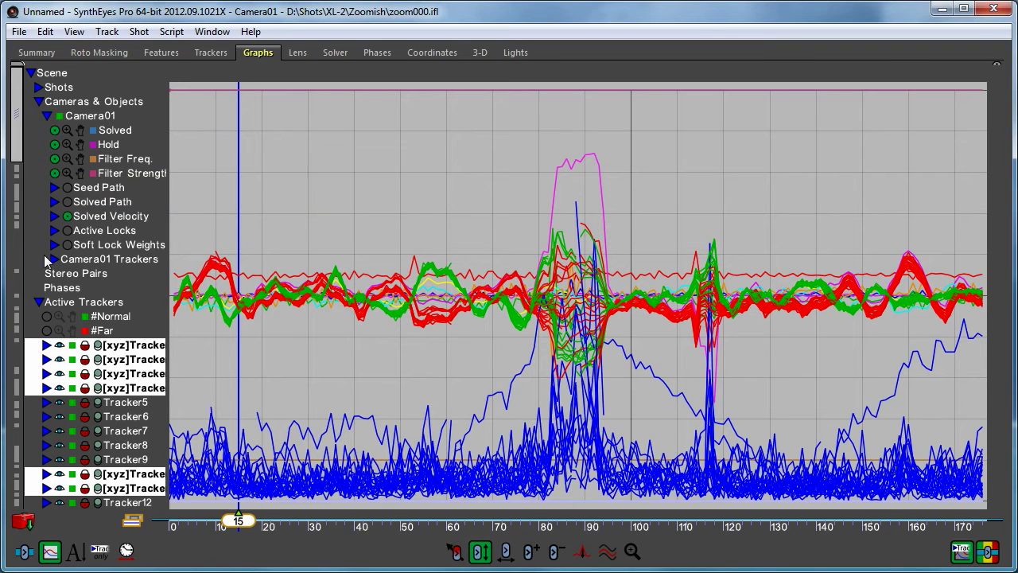
left_click(108, 309)
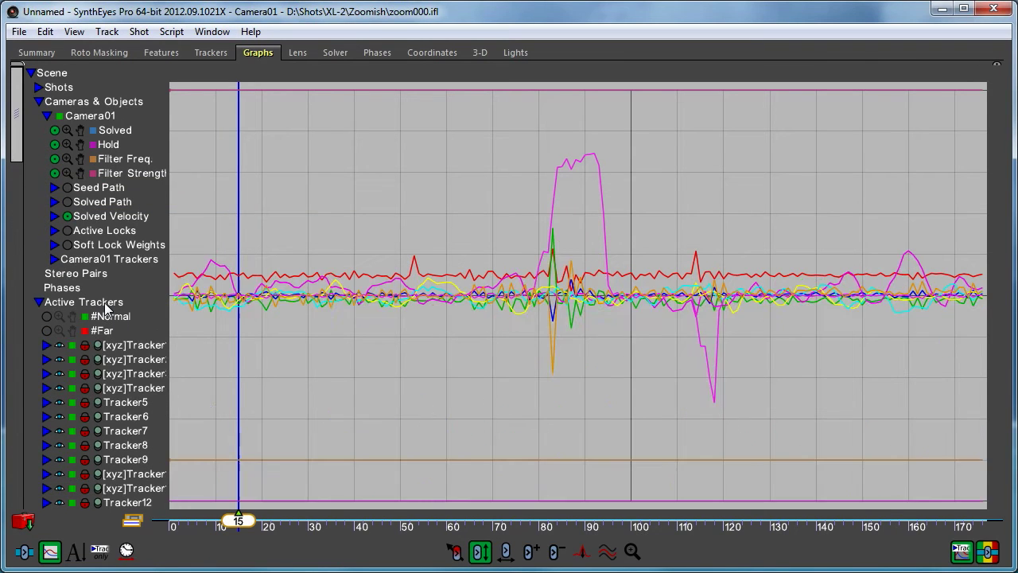
Show only the FOV channel under both Camera01's Solved Path and Solved Velocity.
left_click(54, 202)
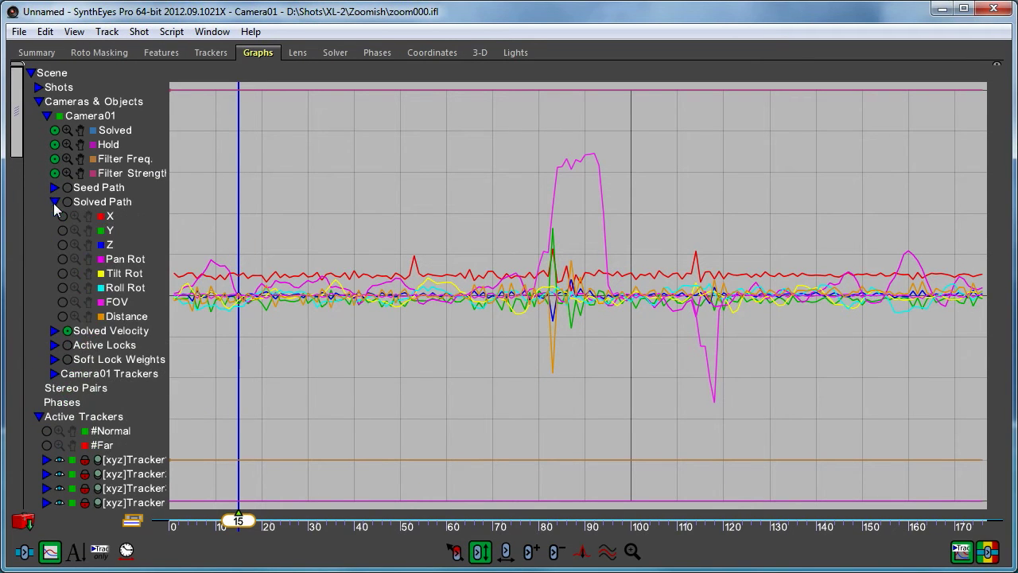
left_click(63, 302)
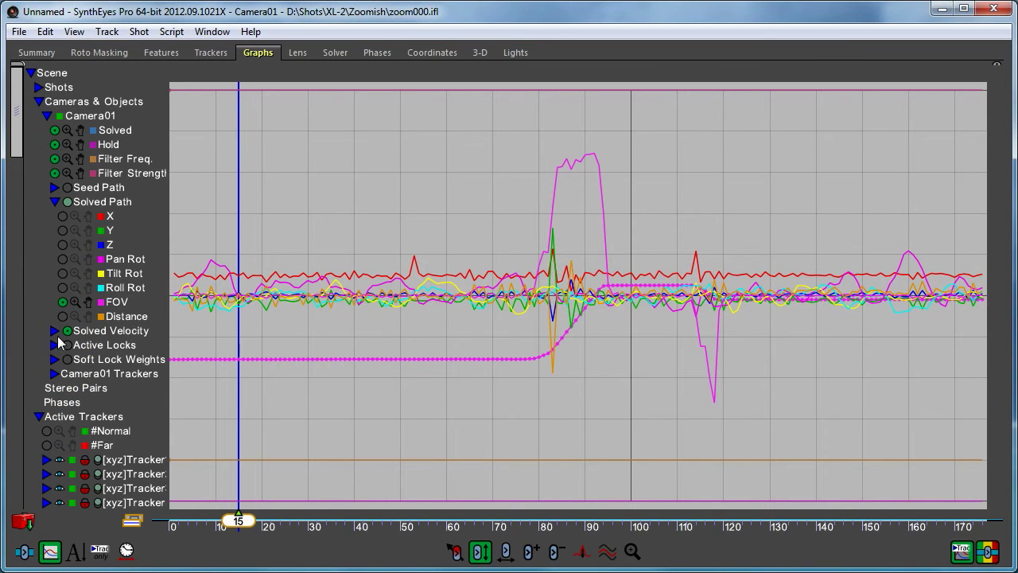
left_click(54, 331)
left_click_drag(63, 345, 58, 390)
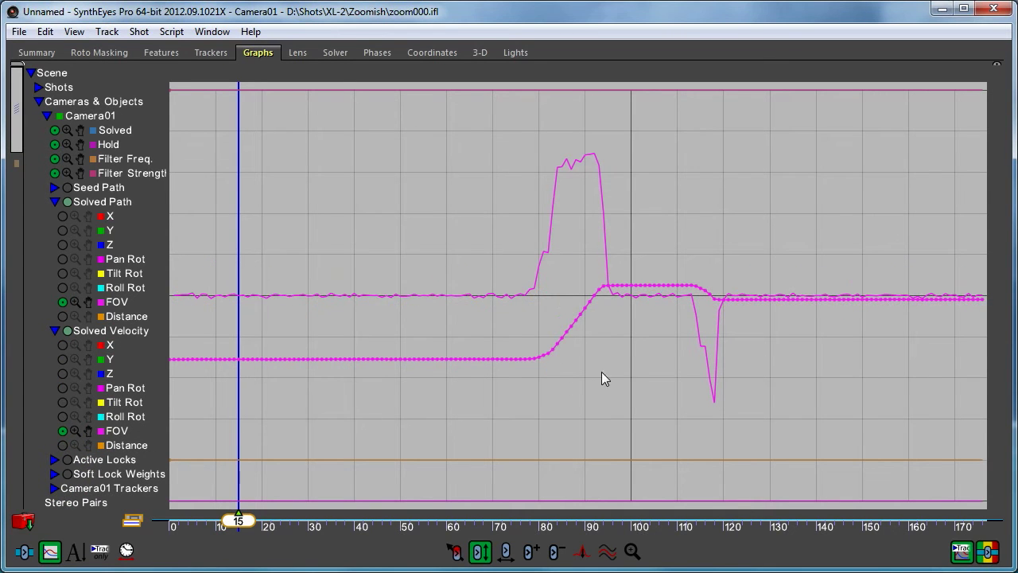
Rescale the FOV velocity curve and shift the FOV velocity and path curves vertically to separate them.
left_click(74, 430)
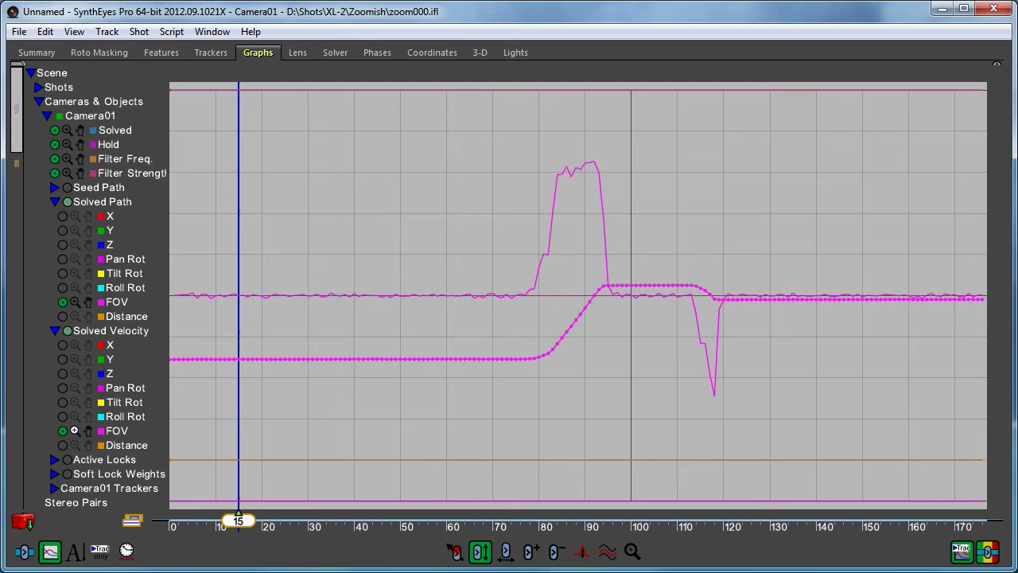
left_click(89, 431)
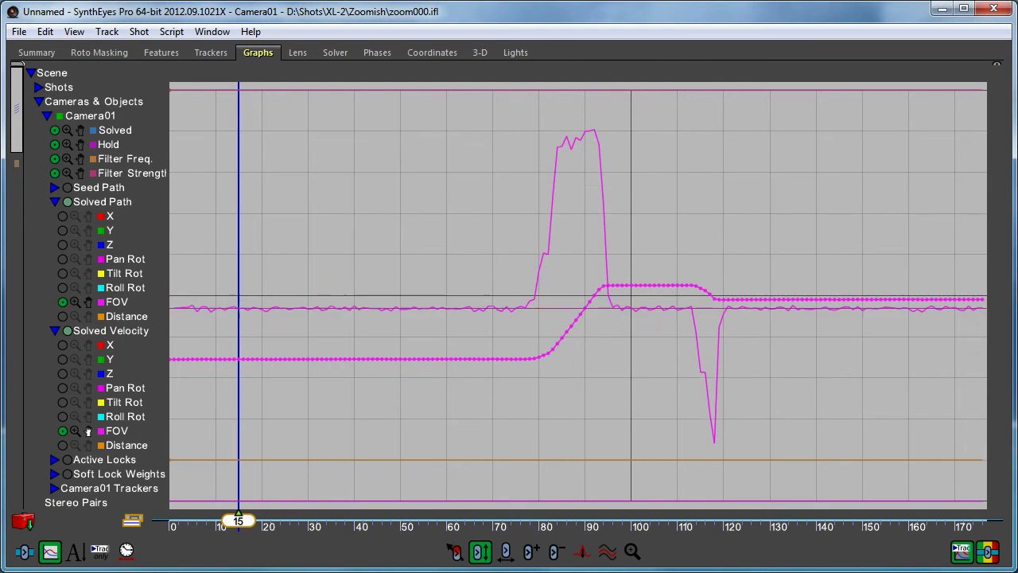
left_click_drag(88, 430, 84, 456)
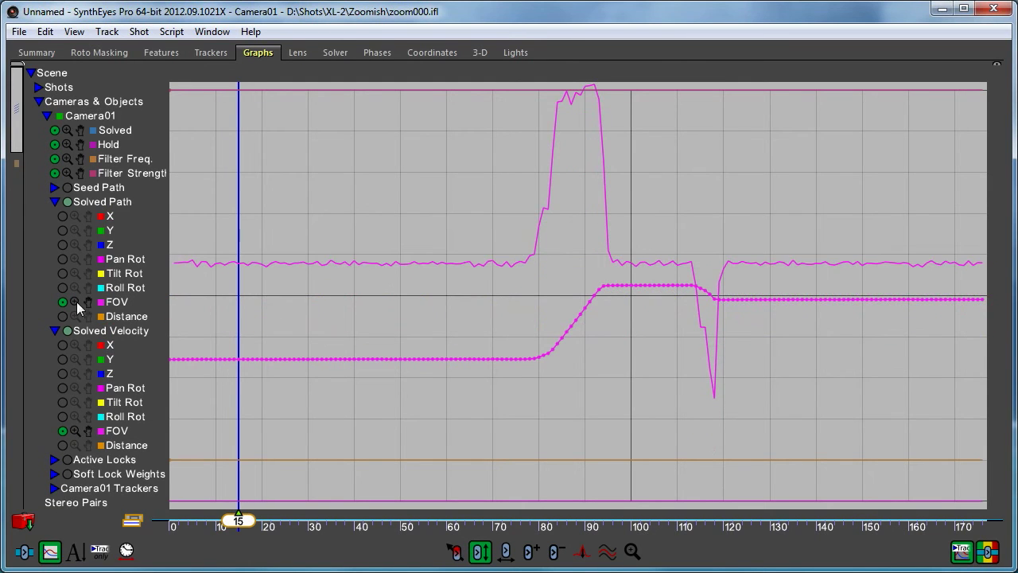
left_click_drag(88, 302, 88, 303)
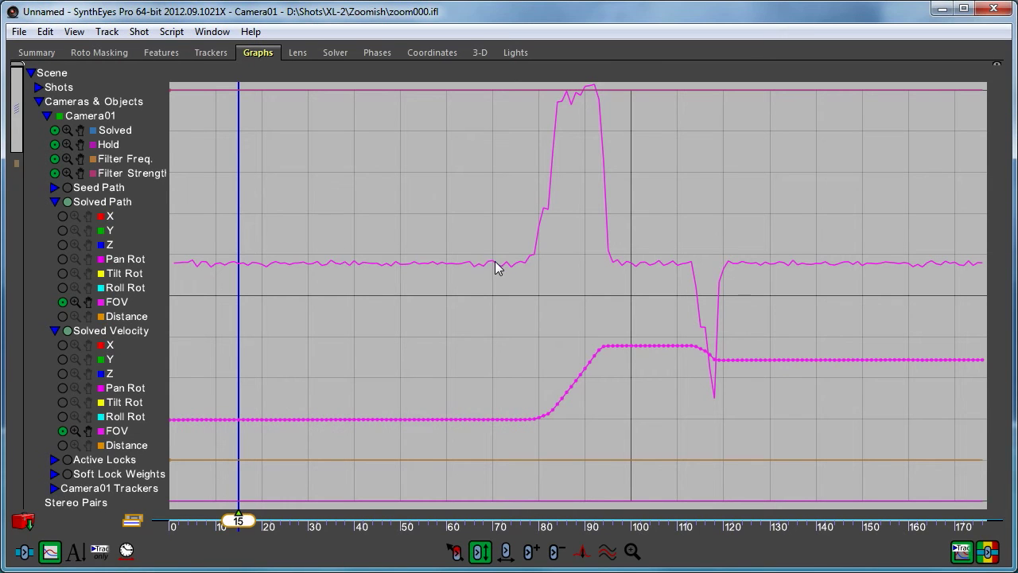
Move the current time to frame 75, just before the FOV curve starts its first zoom.
mouse_move(455, 265)
mouse_move(237, 270)
left_click_drag(245, 521, 515, 531)
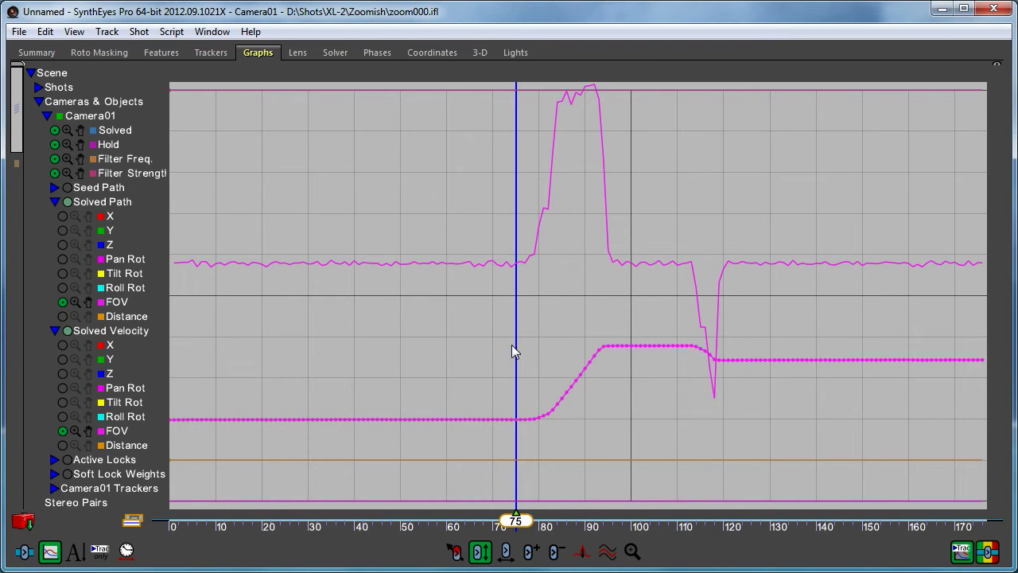
Create a Clean Start solver phase in the empty phase view and position it near the upper-left area.
left_click(378, 53)
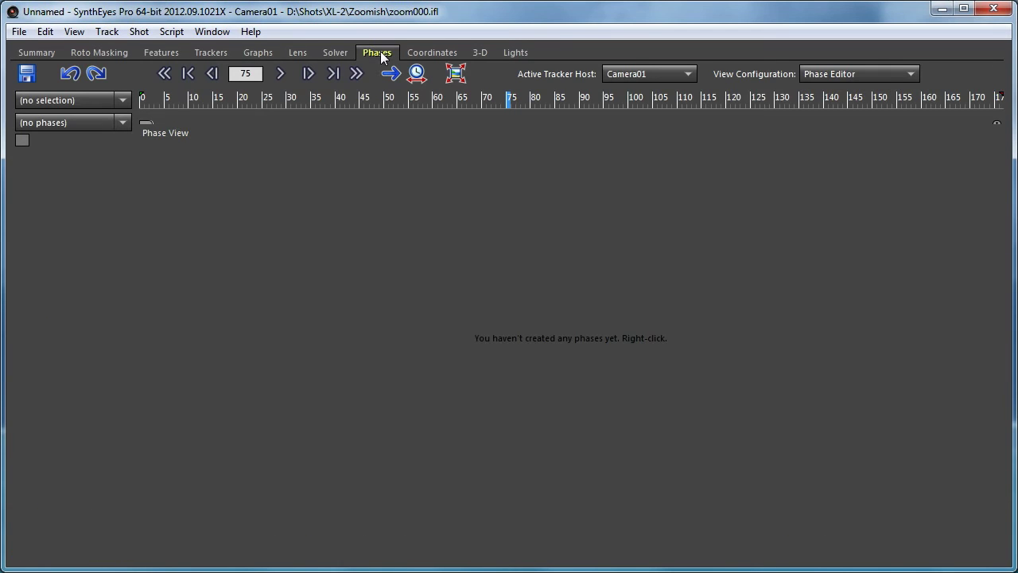
right_click(254, 151)
mouse_move(393, 381)
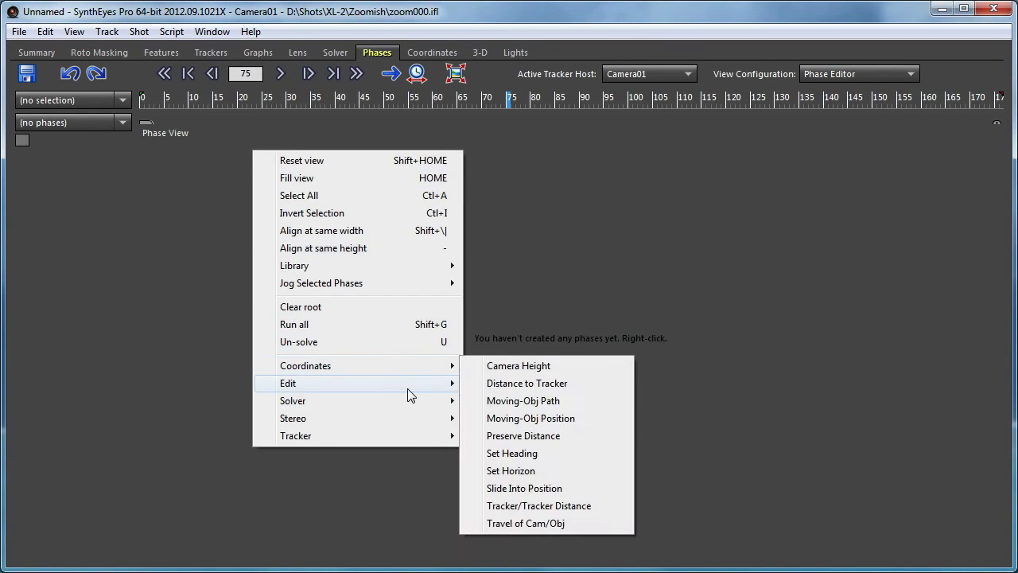
mouse_move(414, 400)
left_click(528, 471)
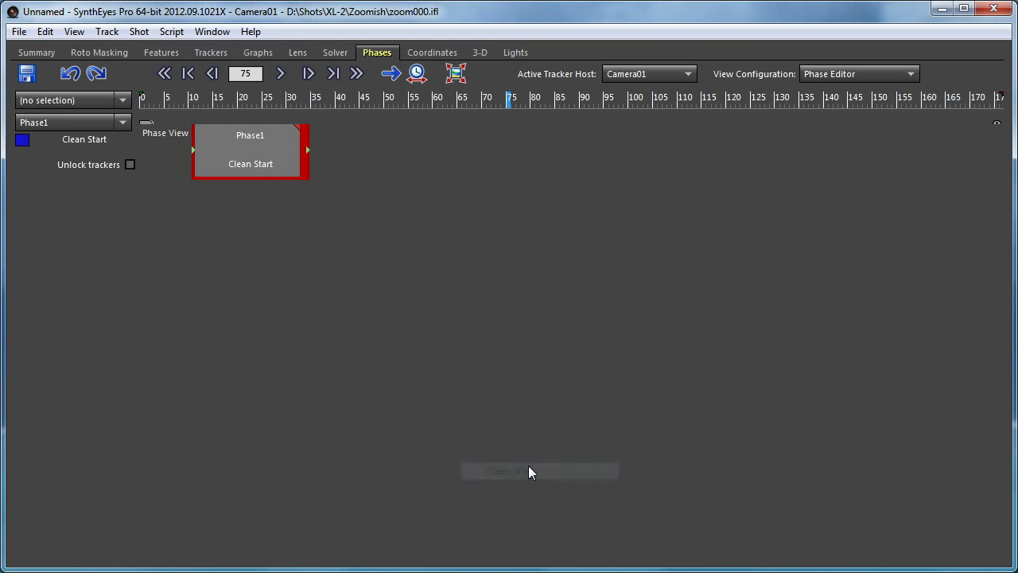
left_click_drag(242, 151, 284, 180)
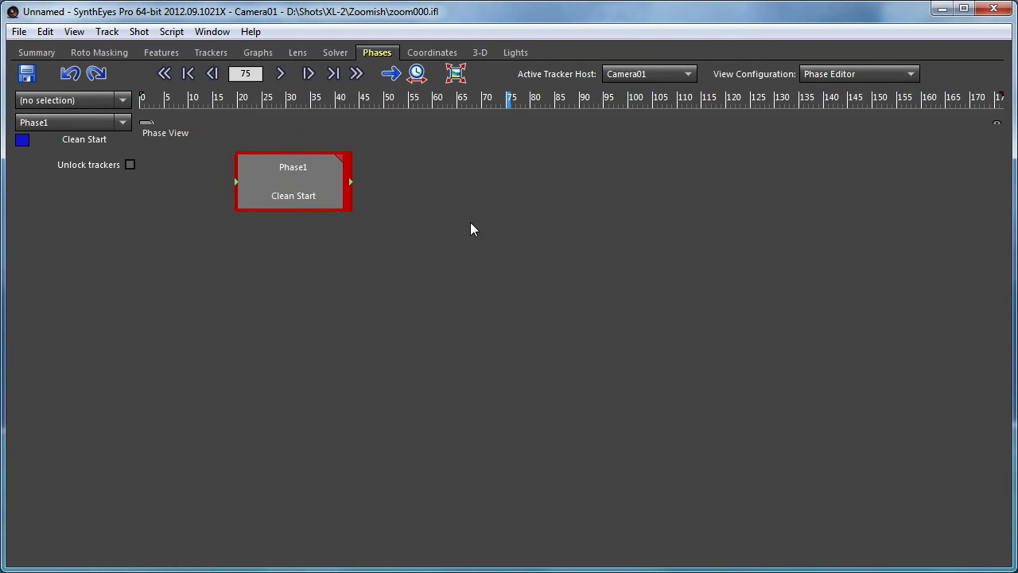
Add a Solve phase after the Clean Start phase and turn off its Autoplace option.
right_click(483, 189)
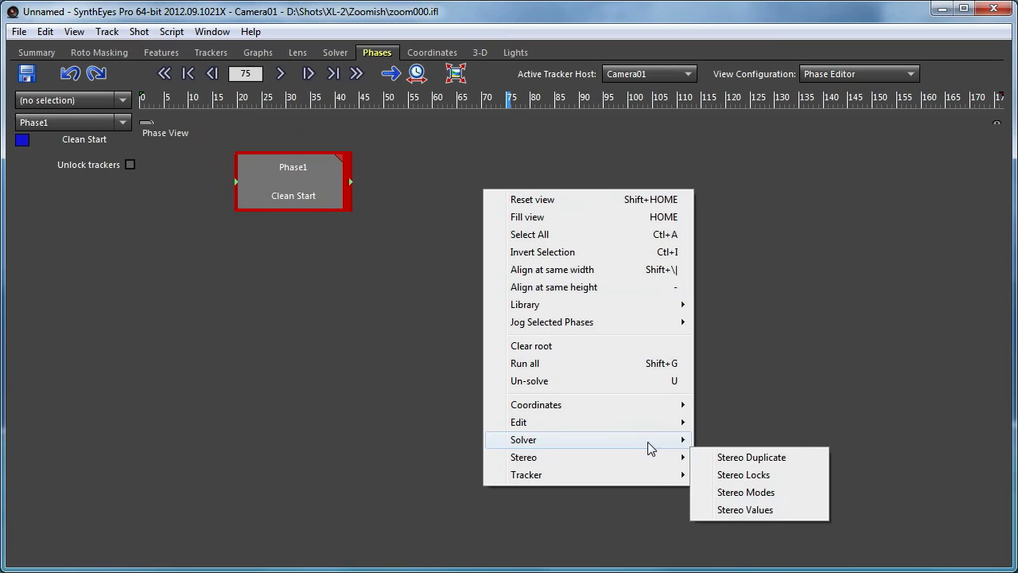
mouse_move(647, 442)
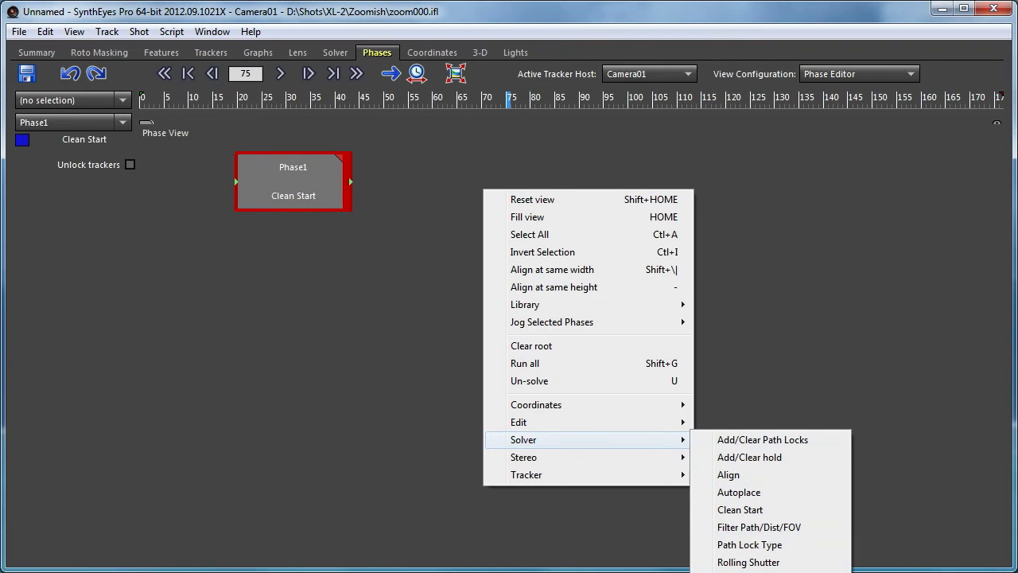
left_click(740, 572)
left_click_drag(496, 196, 556, 187)
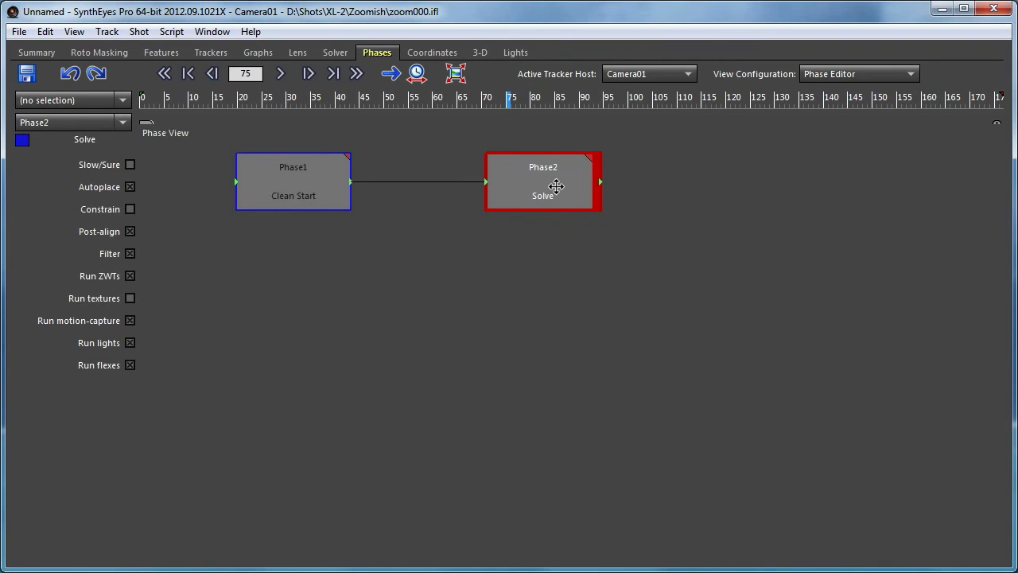
left_click(132, 186)
Add a Flatten FOV phase after the Solve phase and place it below the Clean Start phase.
right_click(370, 301)
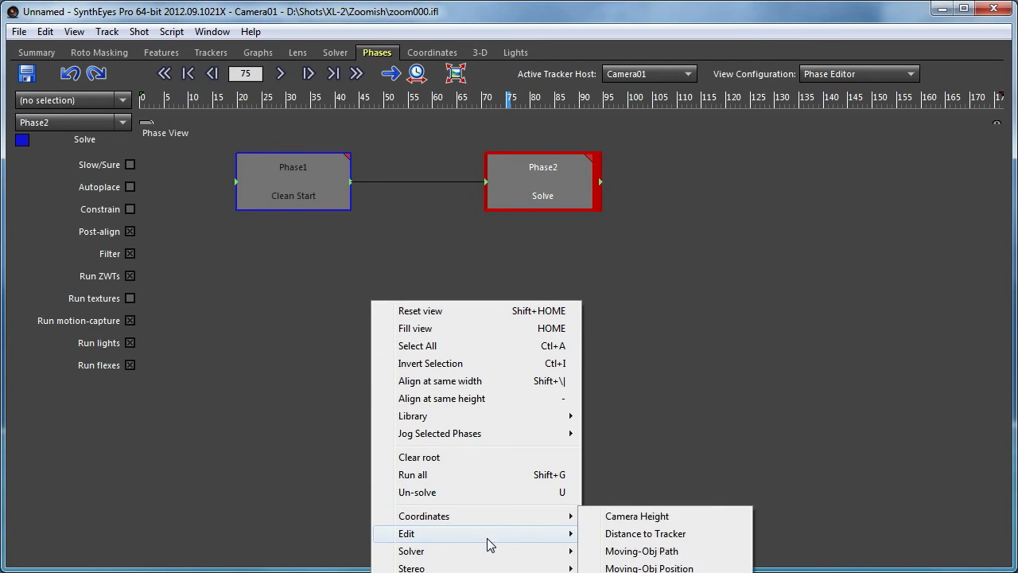
mouse_move(527, 529)
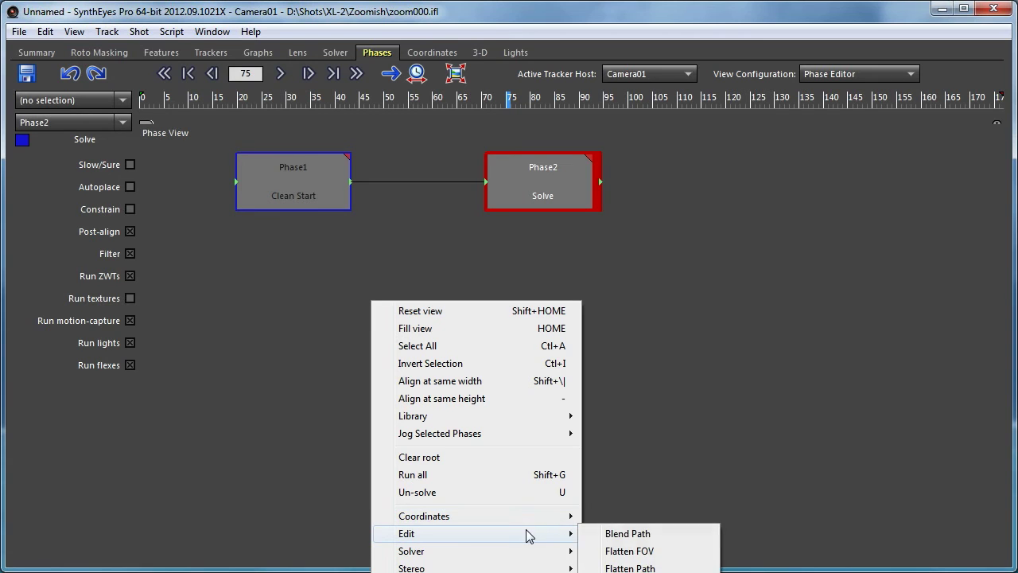
left_click(627, 552)
left_click_drag(336, 300, 332, 290)
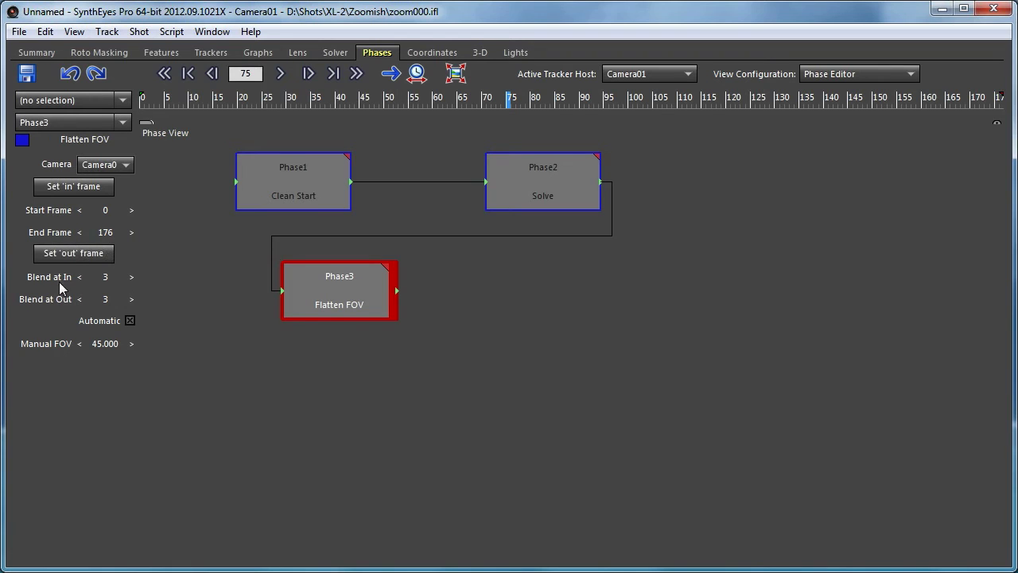
Set the Flatten FOV phase's end frame to 75 and Blend at In to 0, and run that phase.
left_click(70, 255)
right_click(105, 284)
double_click(387, 269)
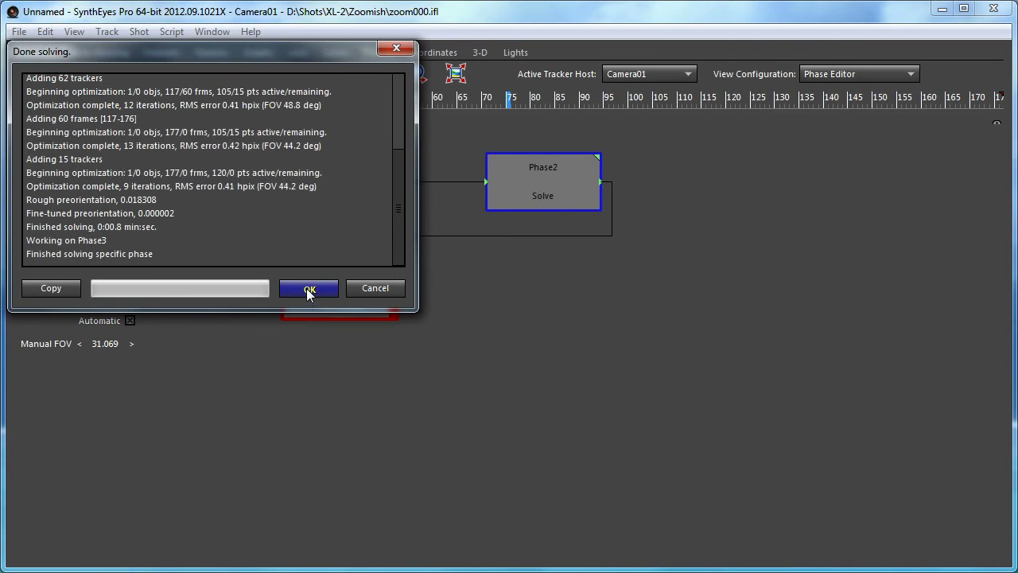
left_click(307, 288)
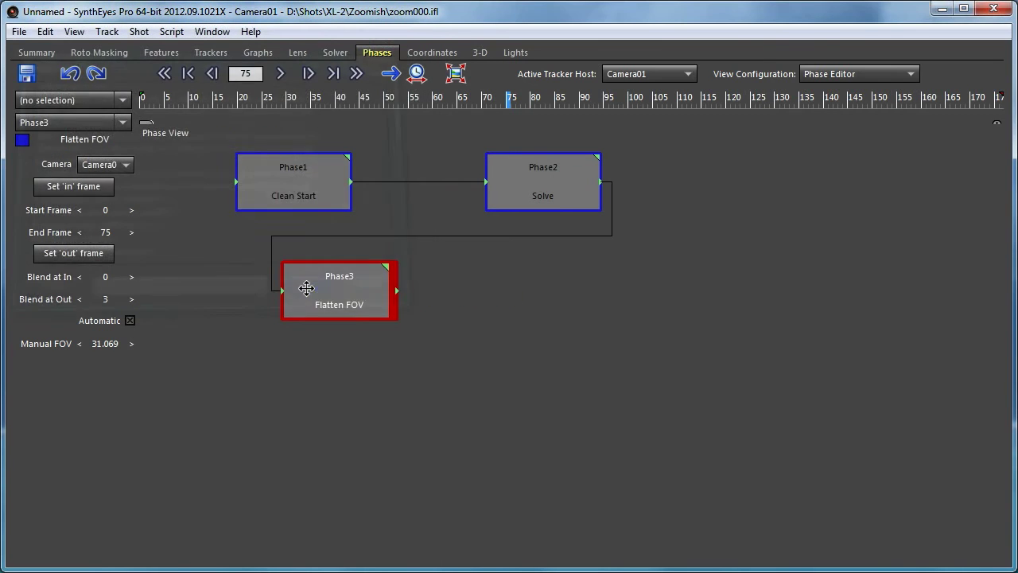
Move to frame 97 on the FOV graph and add a second Flatten FOV phase, placed right after the first one.
left_click(256, 53)
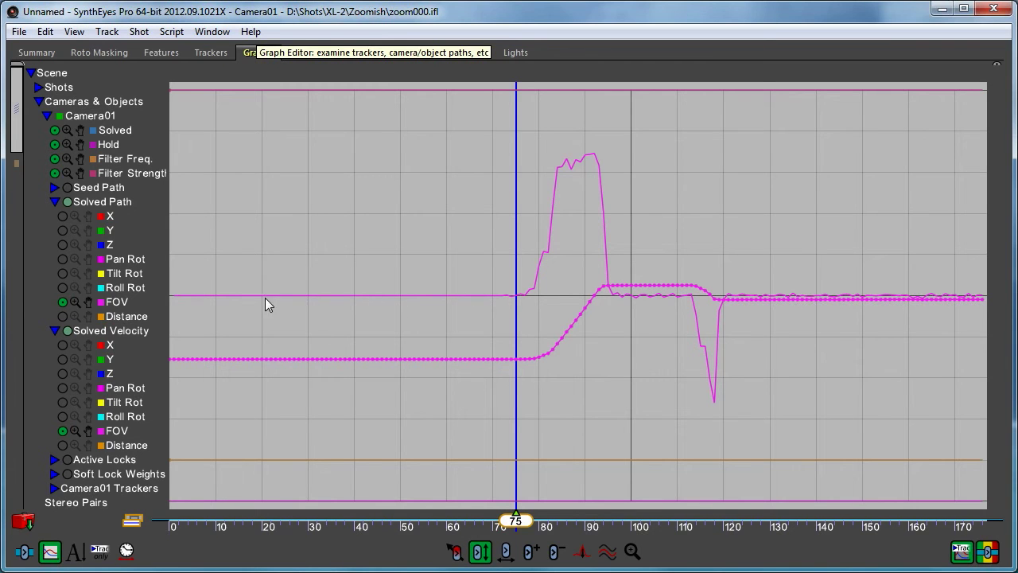
left_click_drag(516, 520, 618, 523)
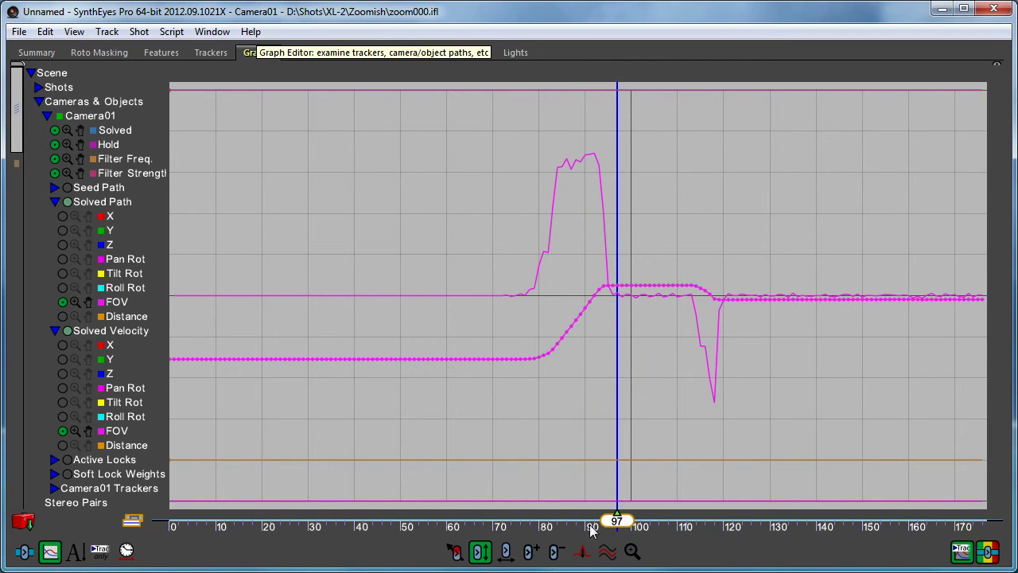
left_click(376, 52)
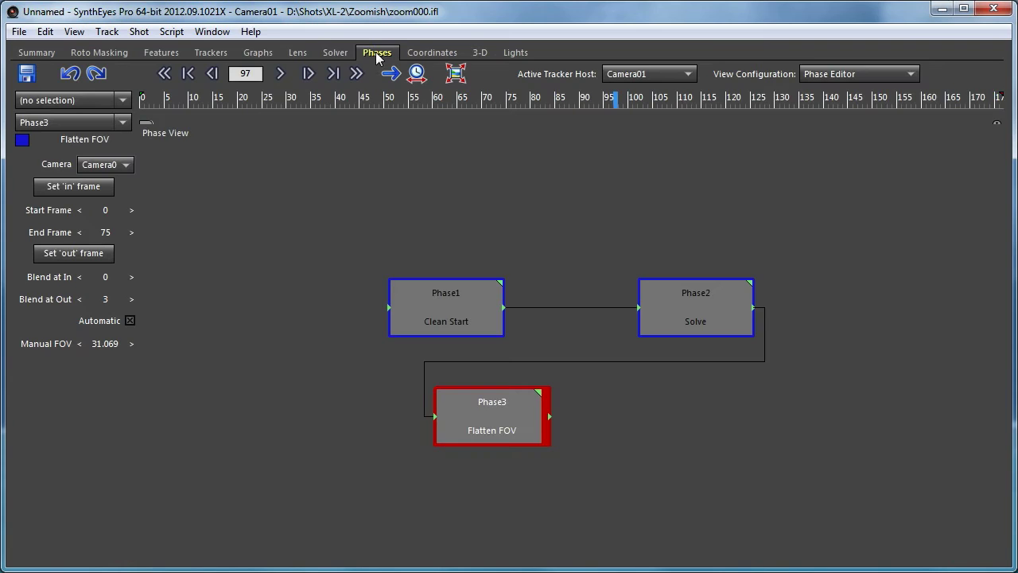
right_click(573, 195)
mouse_move(639, 429)
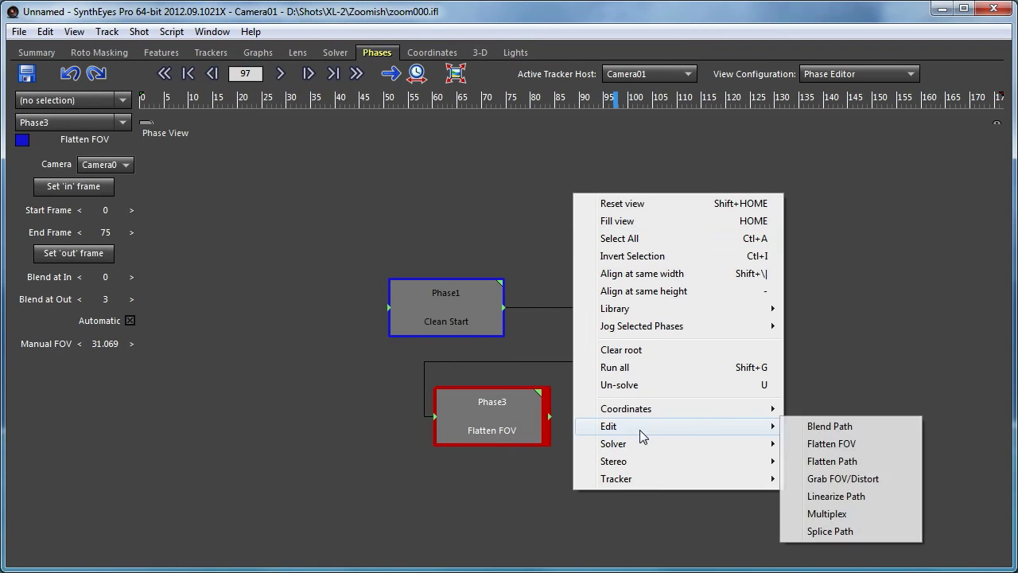
left_click(831, 443)
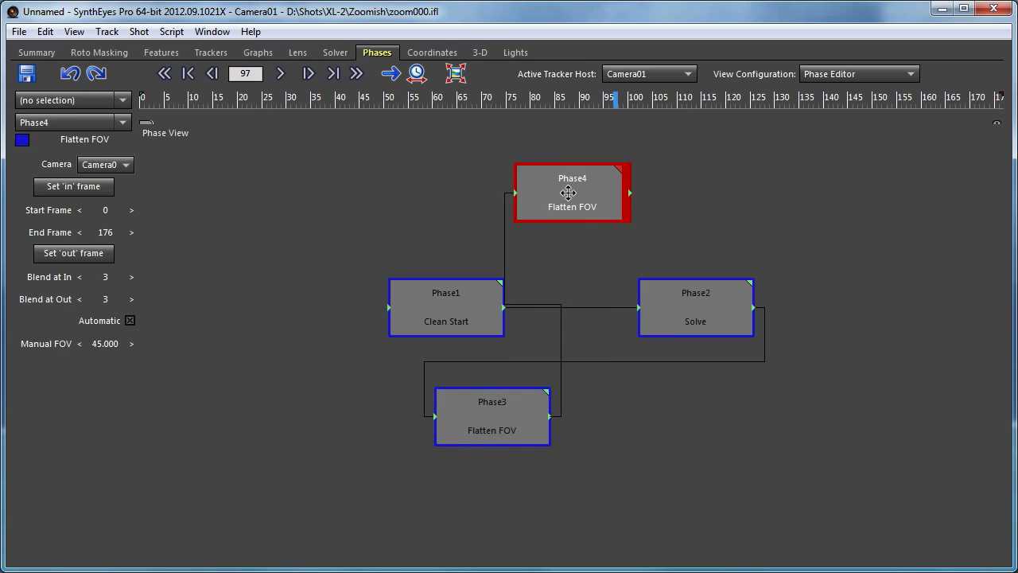
left_click_drag(568, 192, 647, 408)
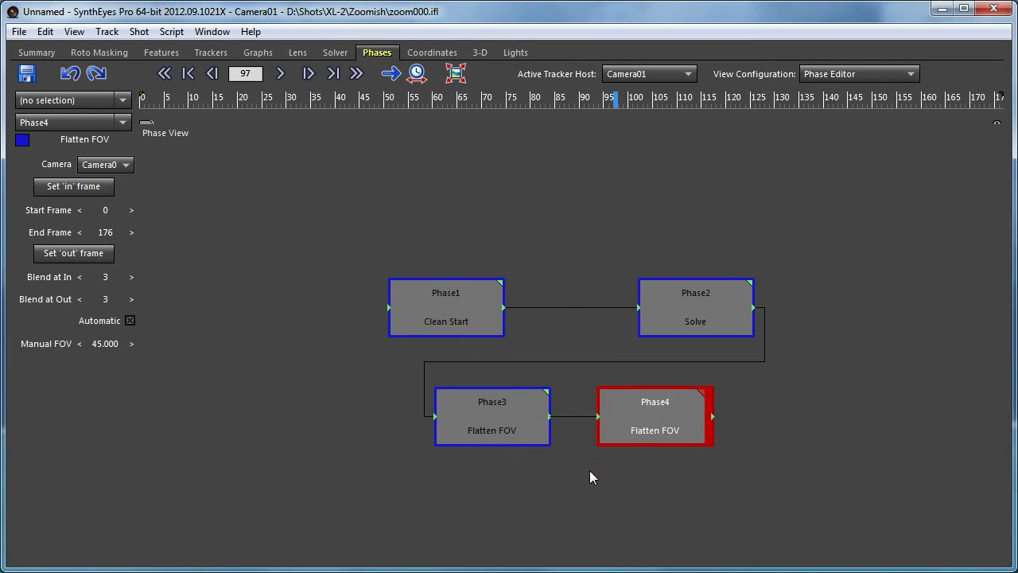
Set the second Flatten FOV phase to start at frame 97 and end at frame 112, and run that phase.
middle_click_drag(591, 475, 487, 379)
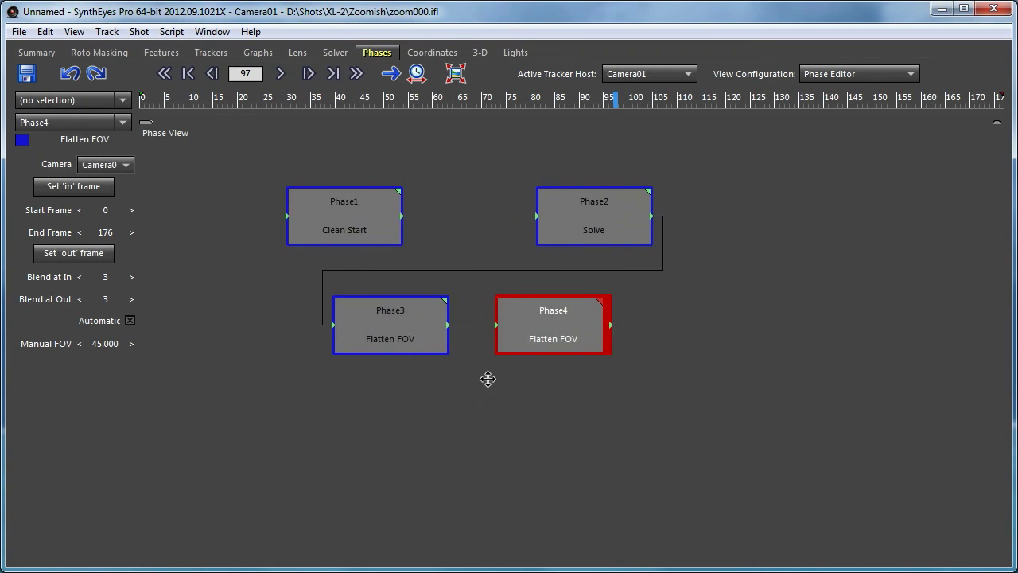
left_click(72, 191)
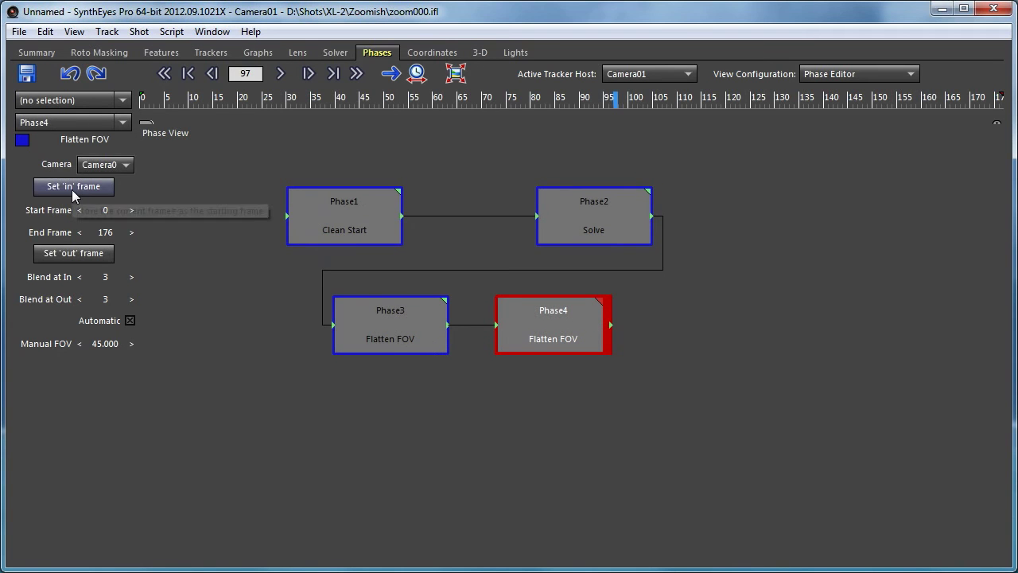
left_click(254, 52)
left_click_drag(718, 523, 689, 525)
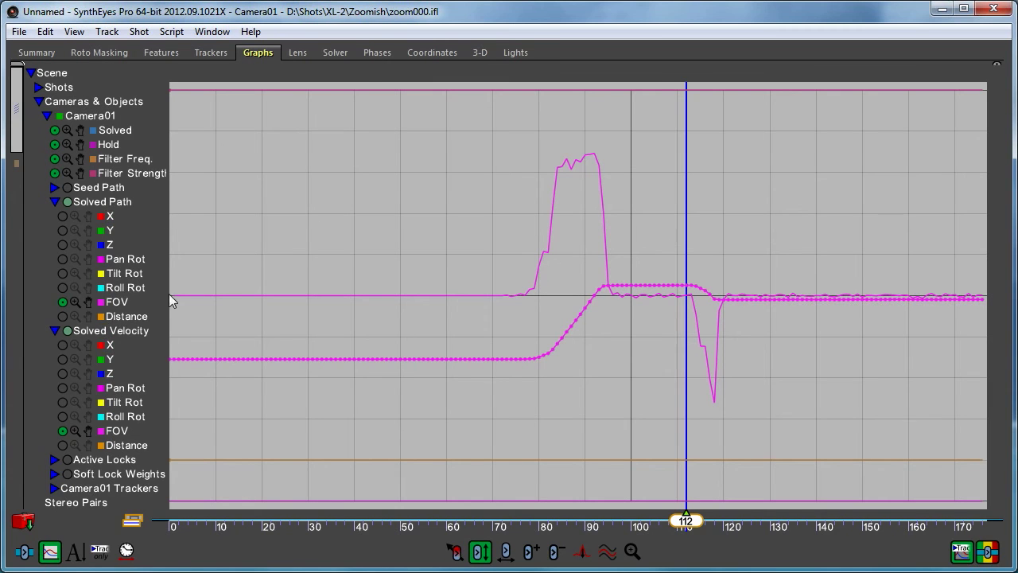
left_click(378, 54)
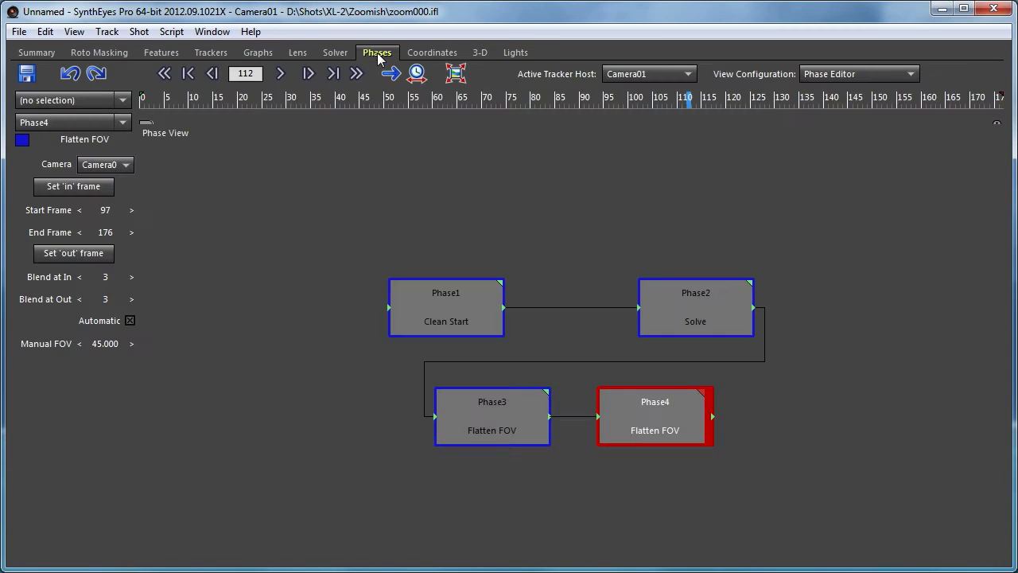
left_click(60, 251)
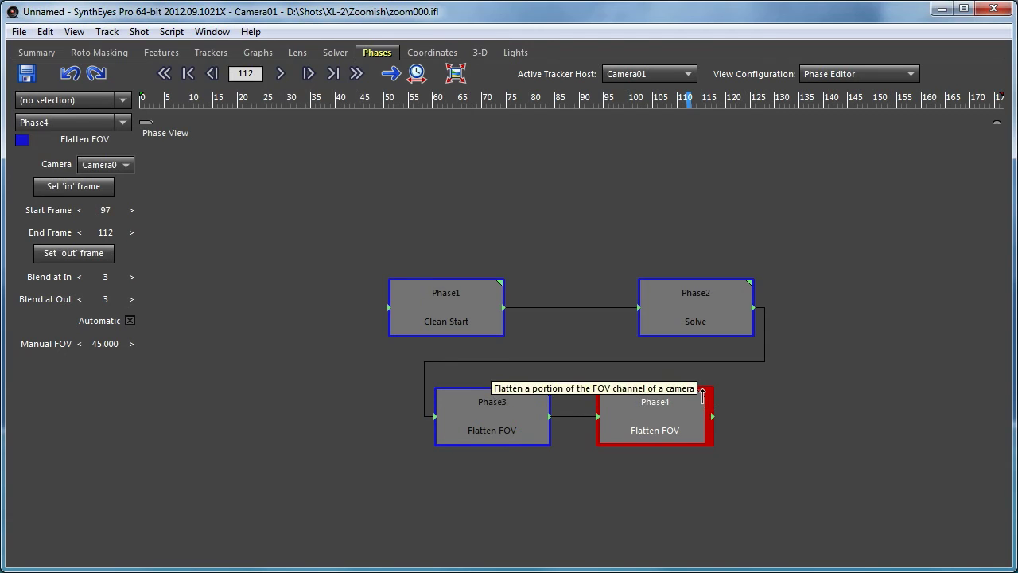
double_click(704, 398)
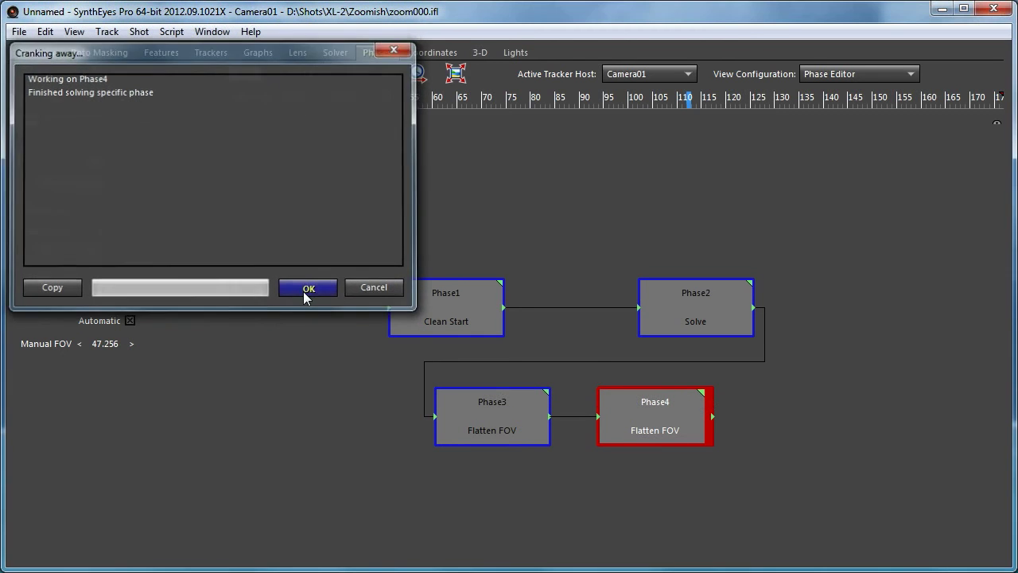
left_click(305, 289)
Check the flattened section on the FOV graph and move to frame 122, just past the second zoom.
left_click(252, 54)
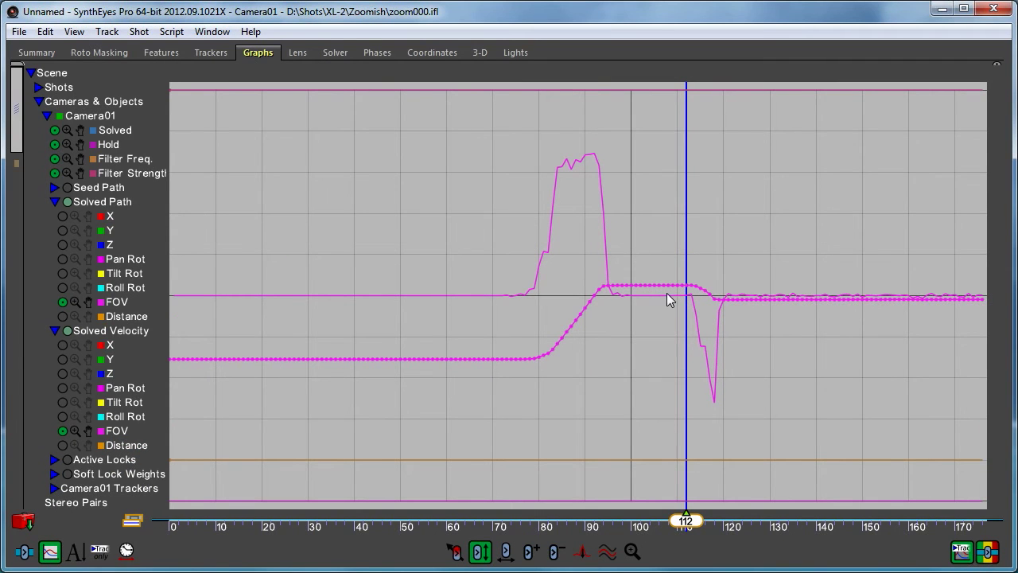
left_click_drag(687, 521, 733, 527)
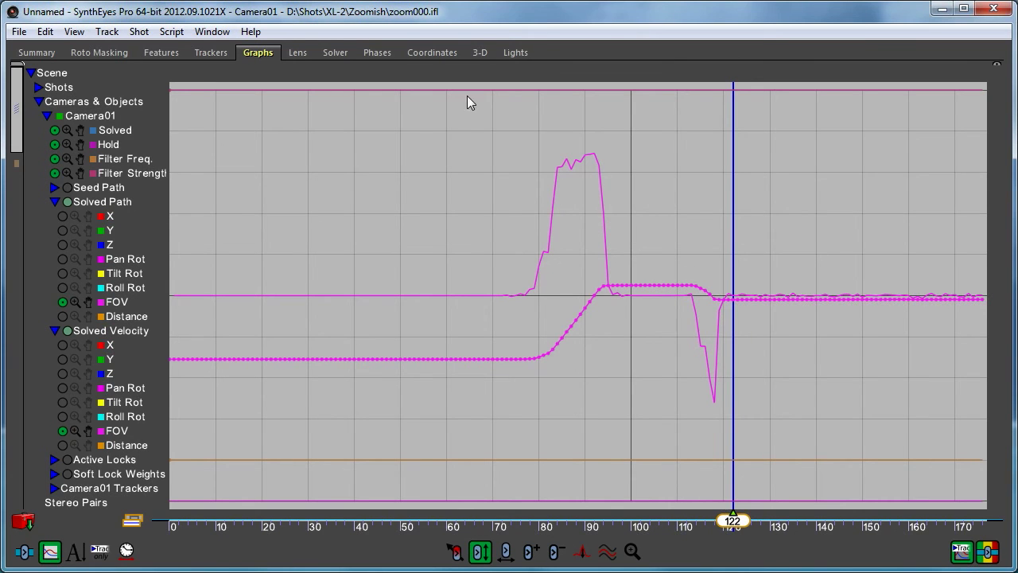
left_click(379, 53)
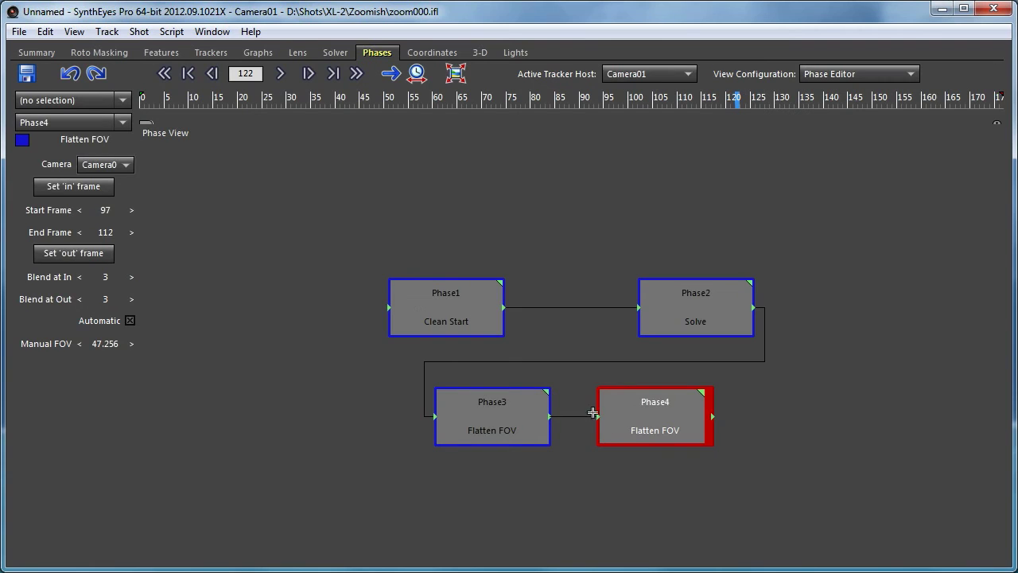
Add a third Flatten FOV phase beside the two existing ones, shifting those to make room, and connect it after the second.
left_click_drag(395, 487, 750, 384)
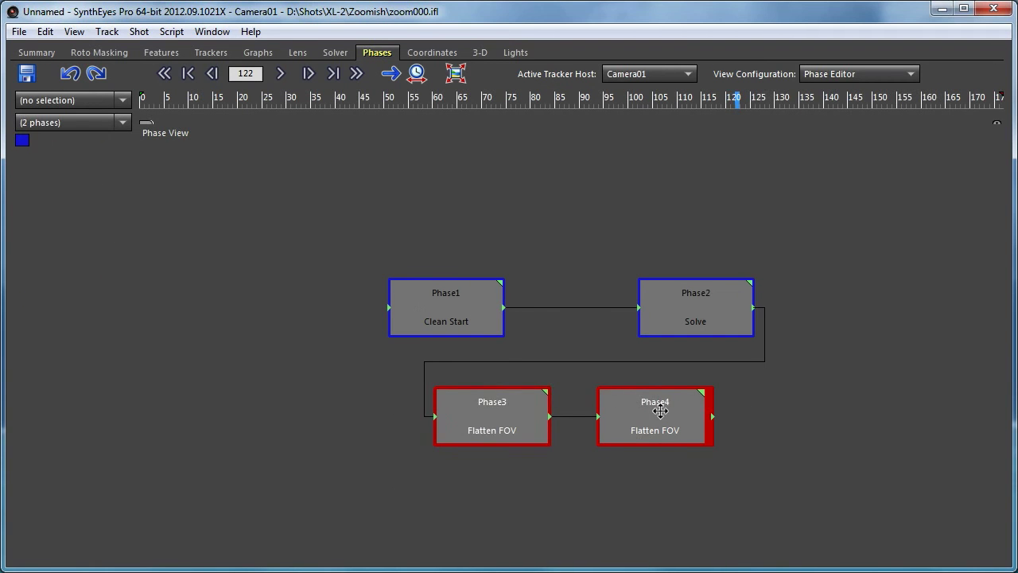
left_click_drag(659, 411, 568, 402)
right_click(692, 409)
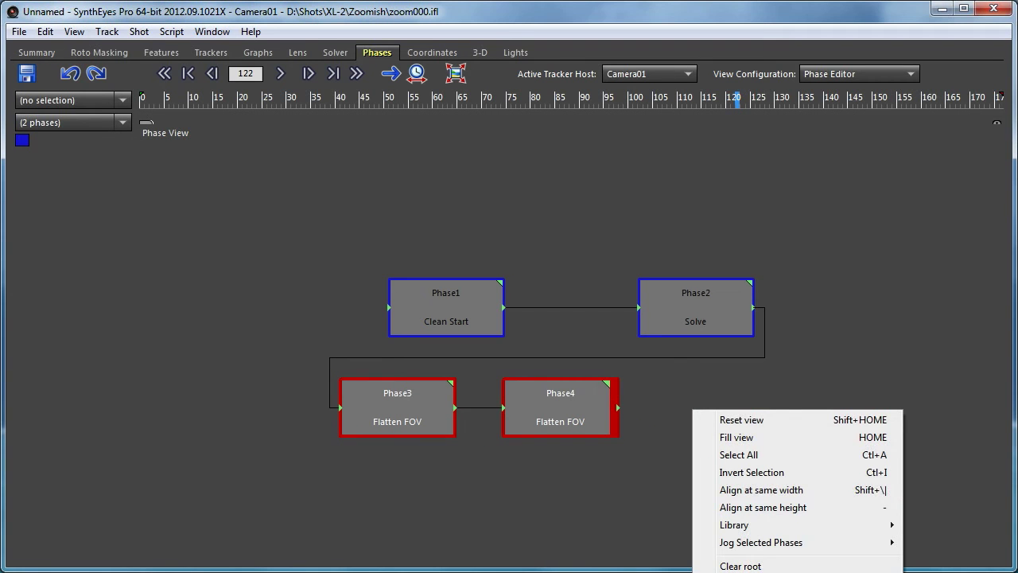
left_click(730, 460)
left_click_drag(695, 410, 711, 406)
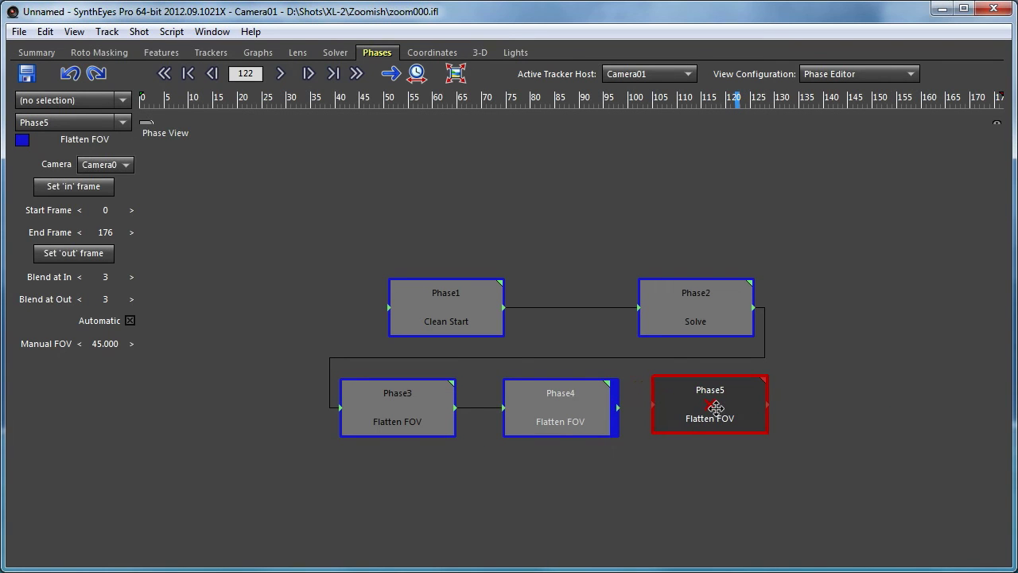
left_click(587, 407)
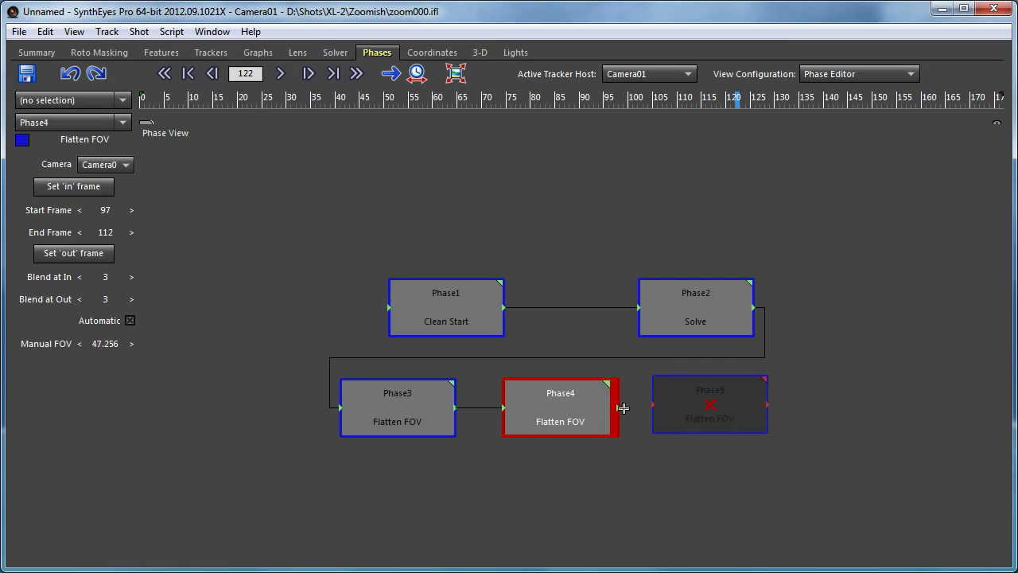
left_click_drag(621, 408, 657, 407)
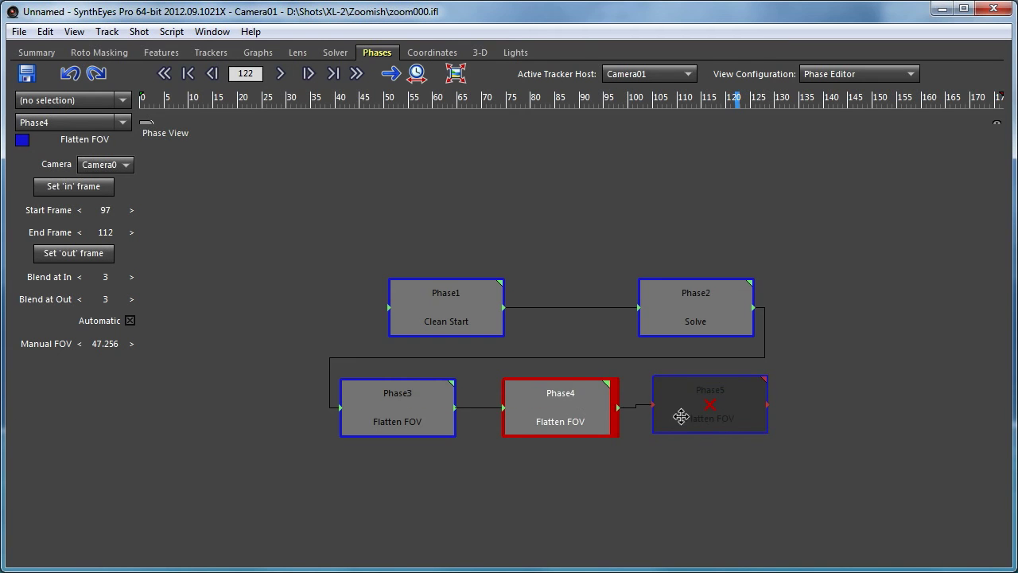
Set the third Flatten FOV phase's start frame to 122 and Blend at Out to 0, and run that phase.
left_click(745, 415)
right_click(745, 415)
key("Escape")
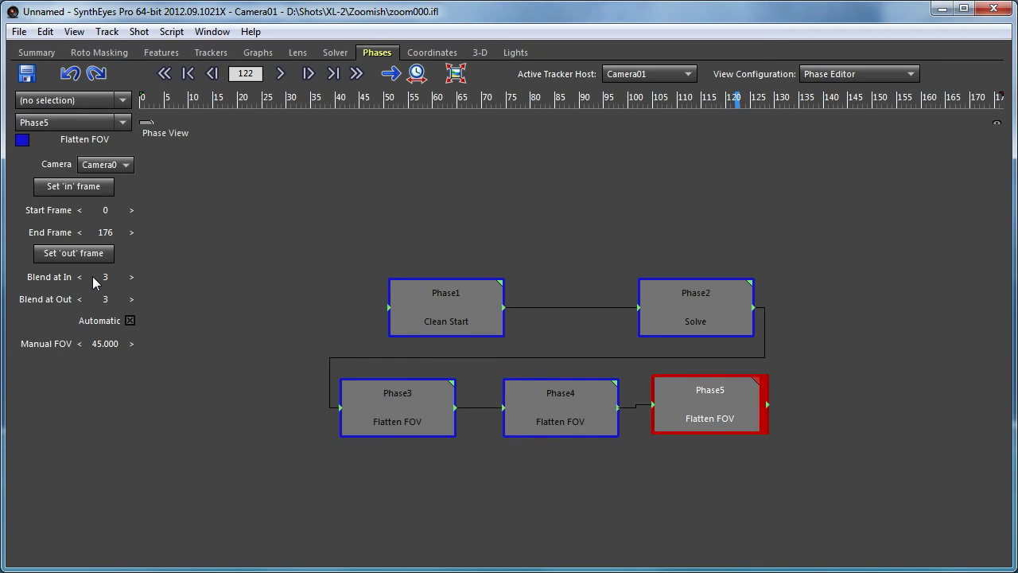
left_click(73, 189)
left_click(756, 382)
left_click(307, 288)
Review the flattened FOV curve on the graph and scrub through the solved shot to frame 168 to inspect the tracker fit.
left_click(260, 52)
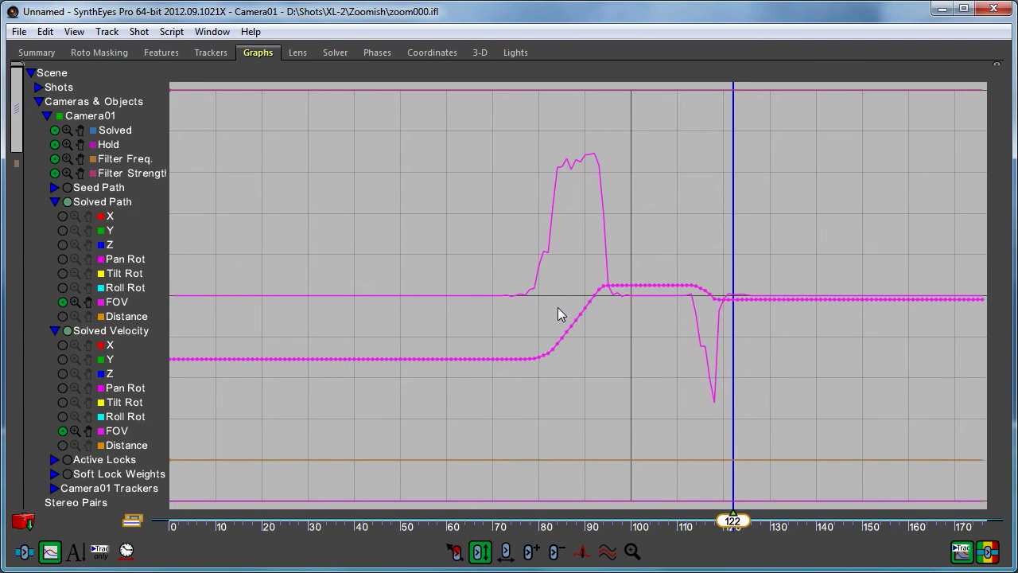
left_click(335, 52)
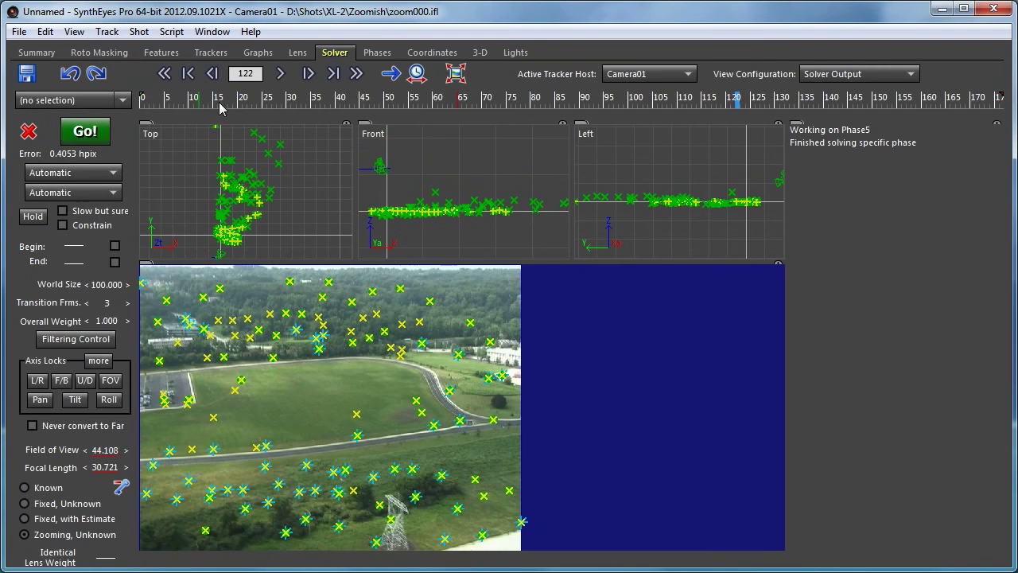
left_click_drag(181, 98, 964, 160)
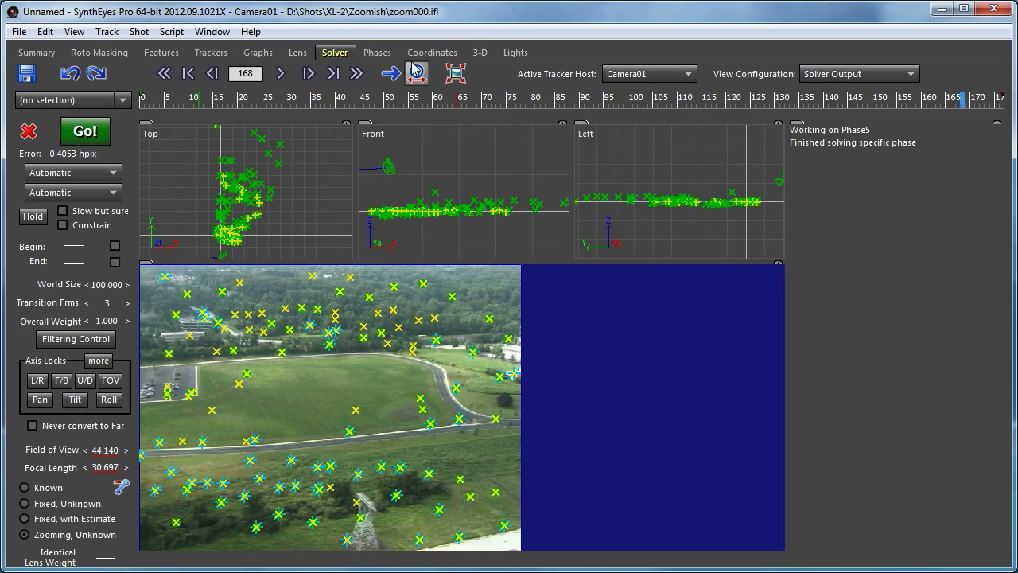
Add a Set Lens Mode phase below the Flatten FOV row, following the third one, and set its lens mode to Known@Solved.
left_click(377, 53)
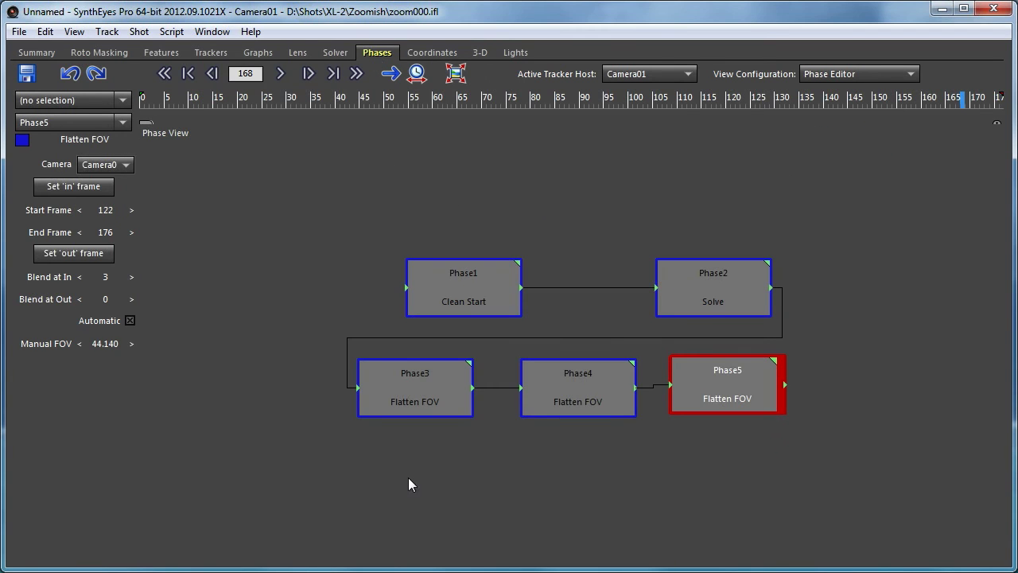
middle_click_drag(523, 486, 491, 386)
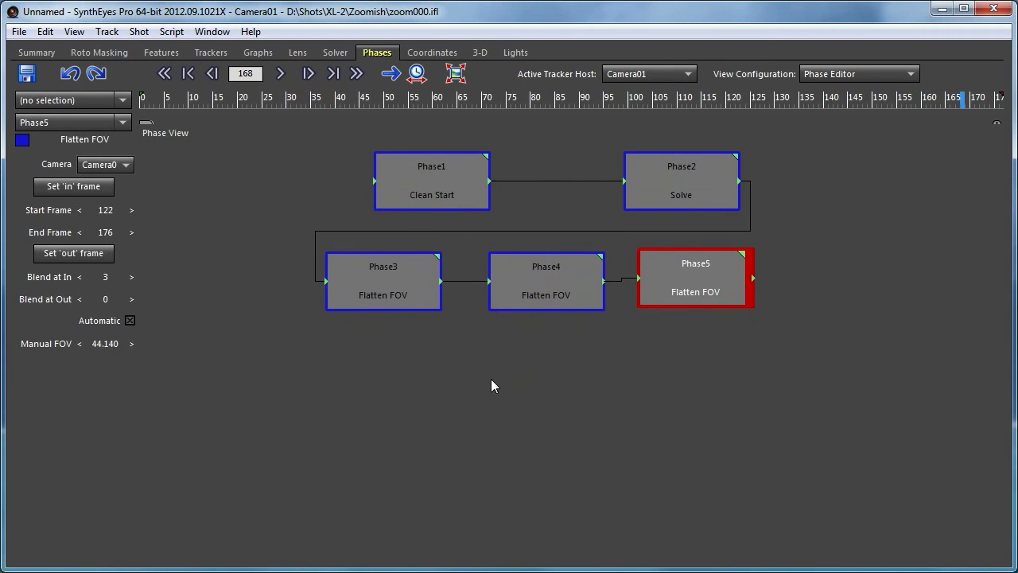
right_click(375, 362)
mouse_move(472, 570)
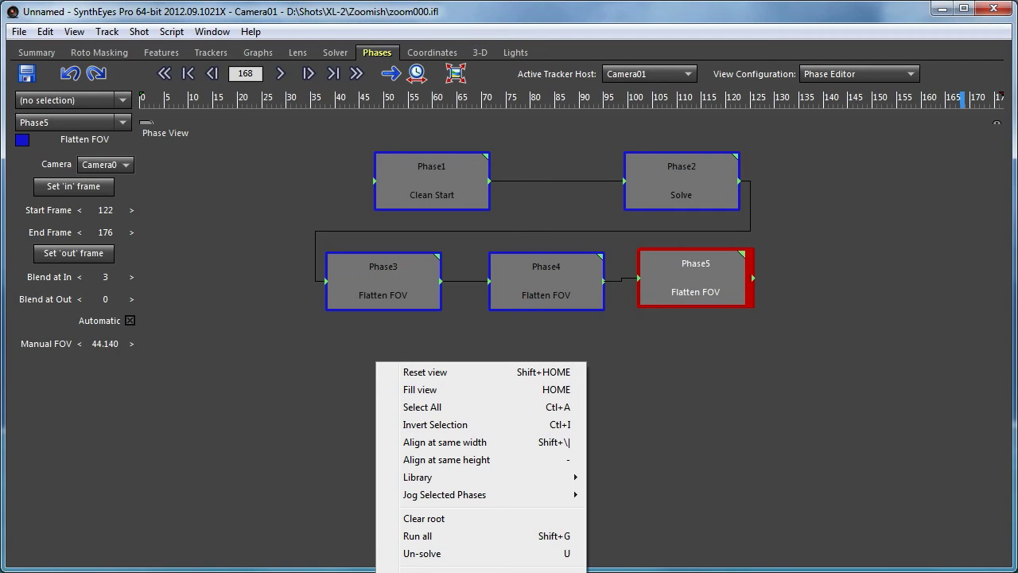
left_click(668, 570)
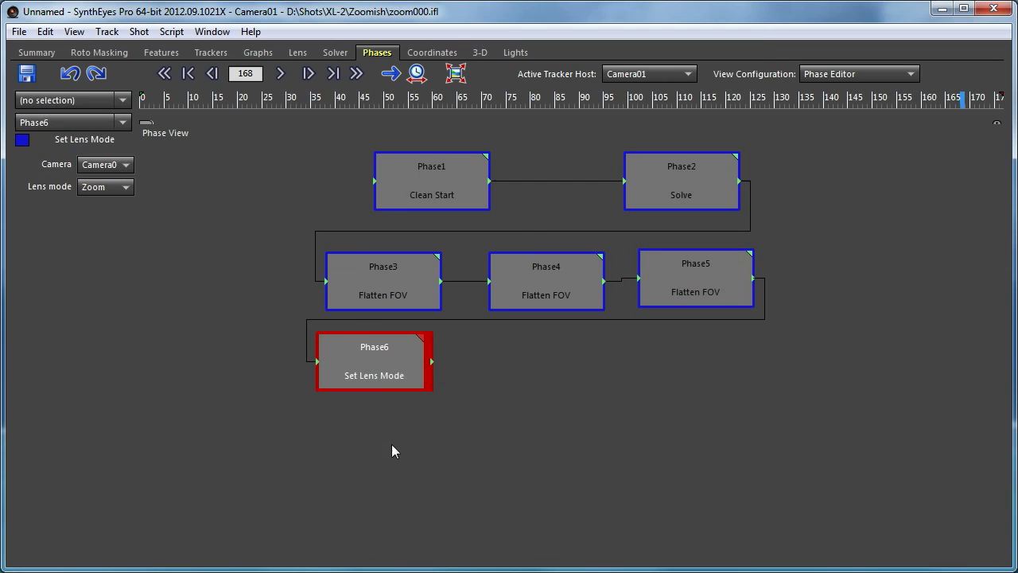
left_click(124, 188)
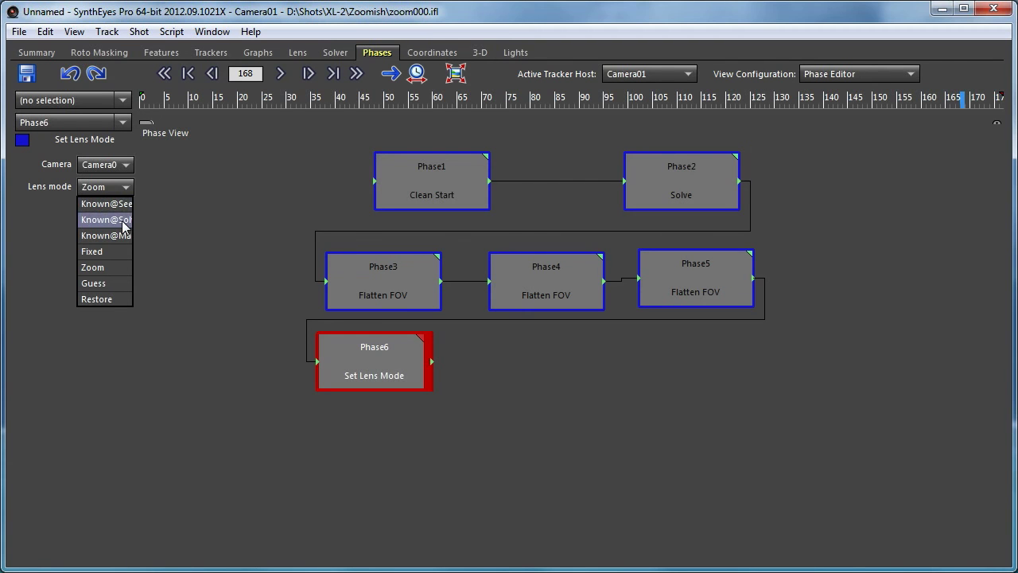
left_click(122, 220)
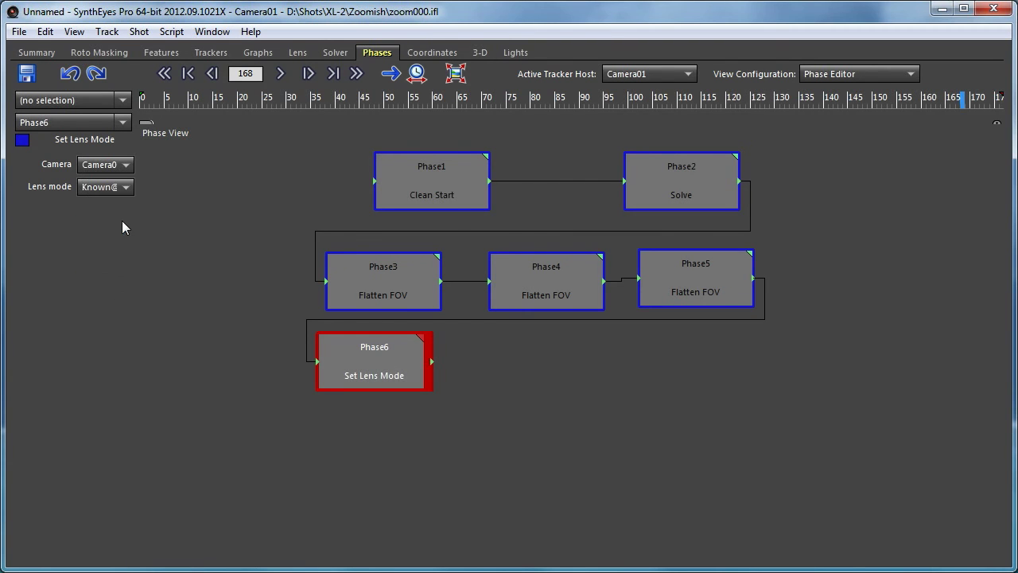
Add a Set Solver Mode phase in line after the Set Lens Mode phase and set its solver mode to Refine.
right_click(522, 344)
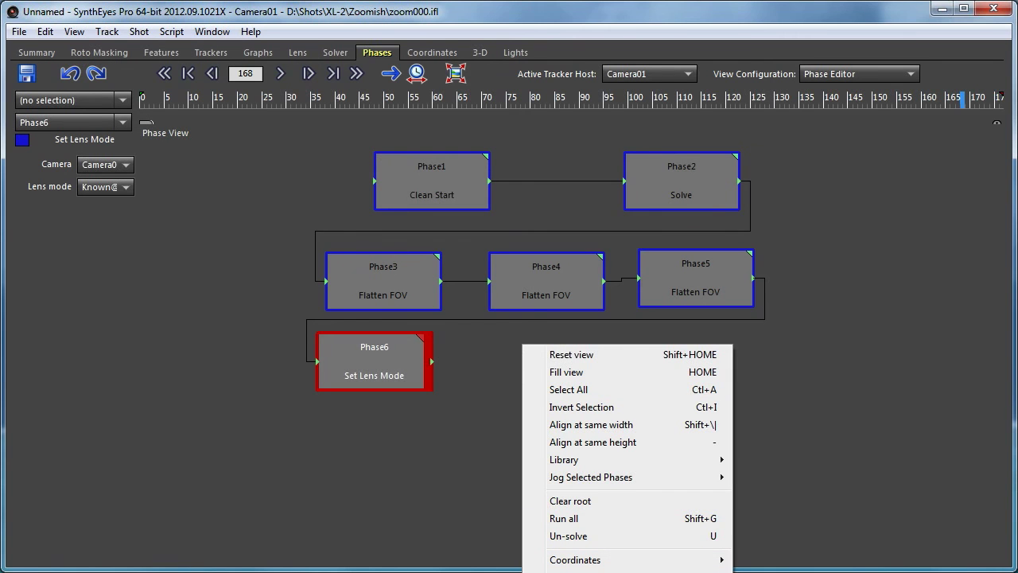
left_click(484, 288)
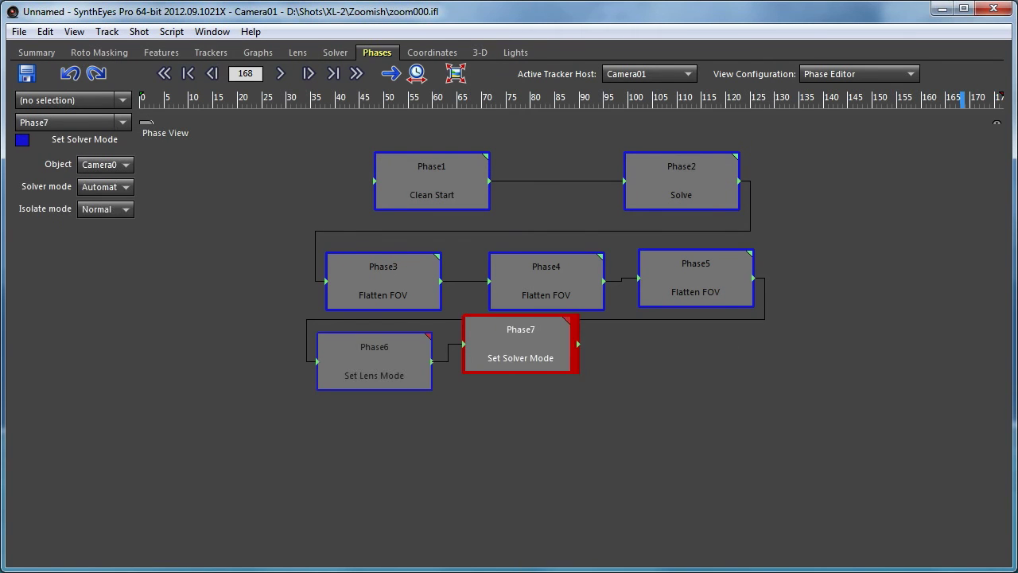
left_click_drag(513, 338, 533, 357)
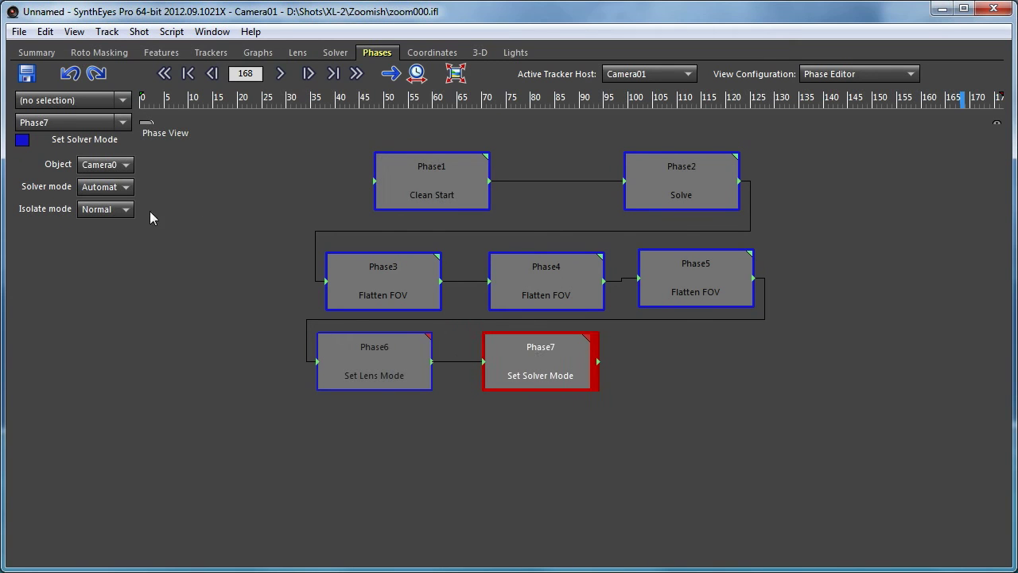
left_click(125, 209)
left_click(125, 209)
left_click(127, 185)
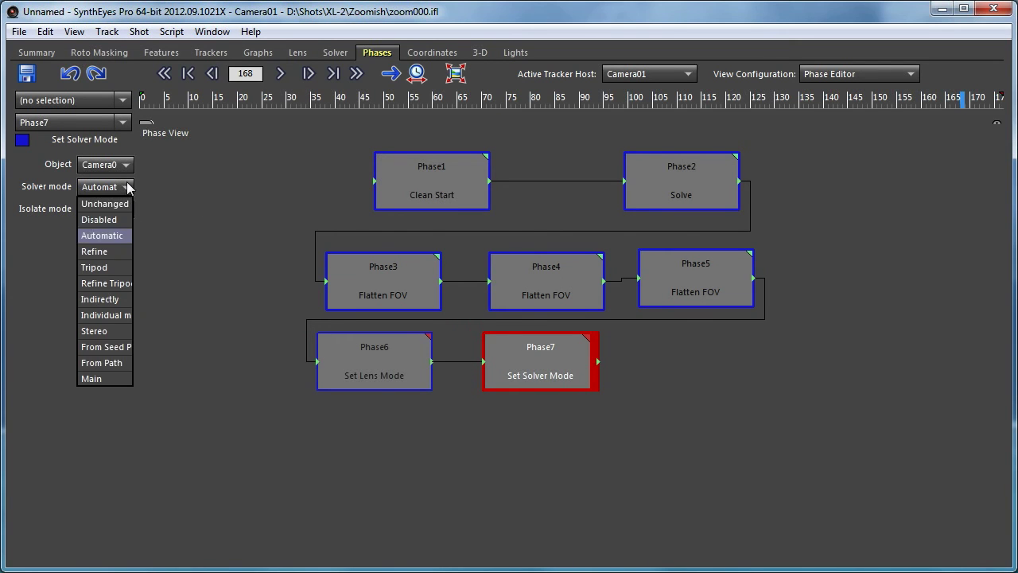
left_click(110, 248)
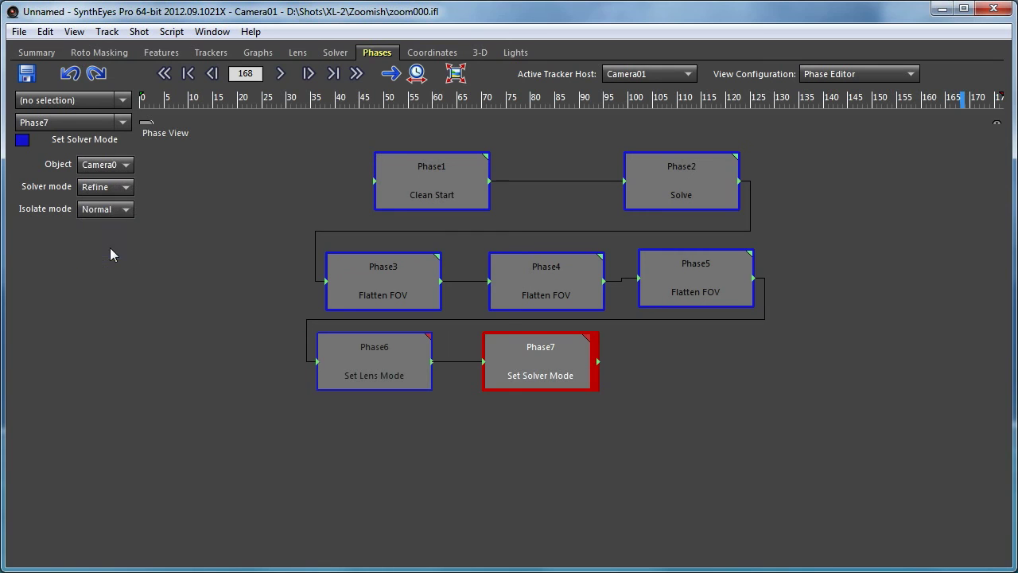
Add a Solve phase in line after the Set Solver Mode phase and run the phases through it.
right_click(681, 348)
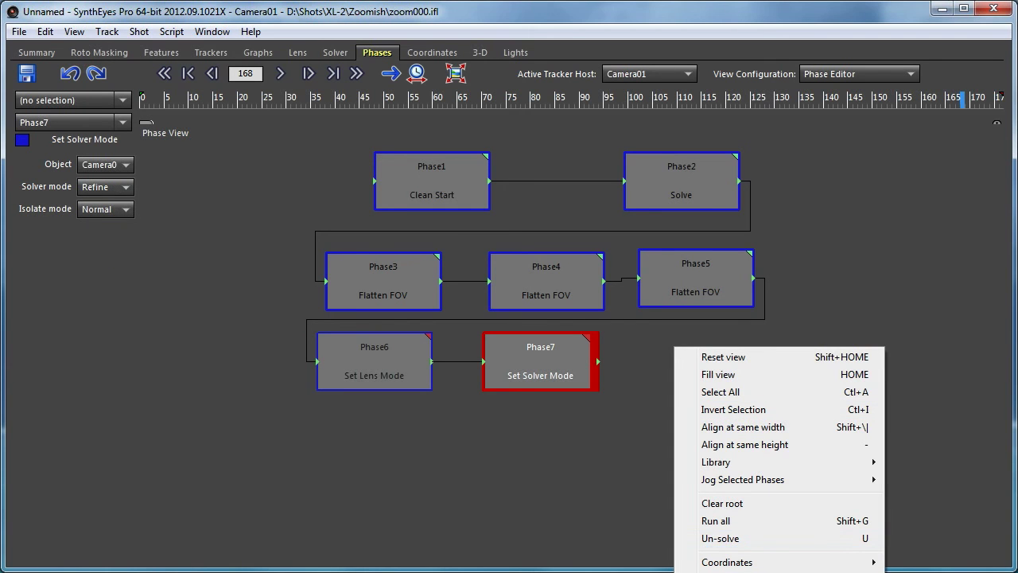
mouse_move(716, 461)
left_click(923, 493)
left_click_drag(676, 355, 701, 367)
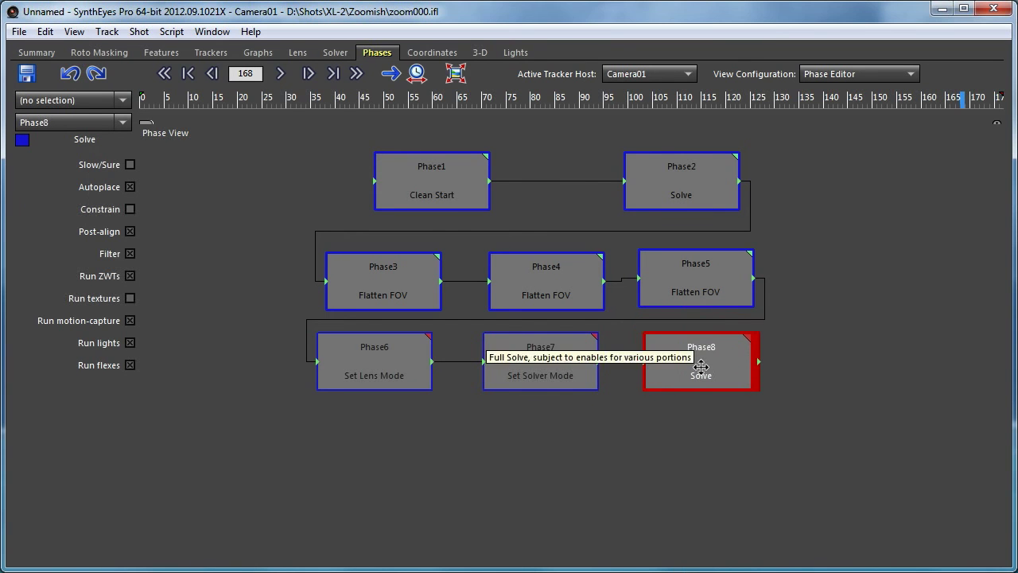
left_click(747, 340)
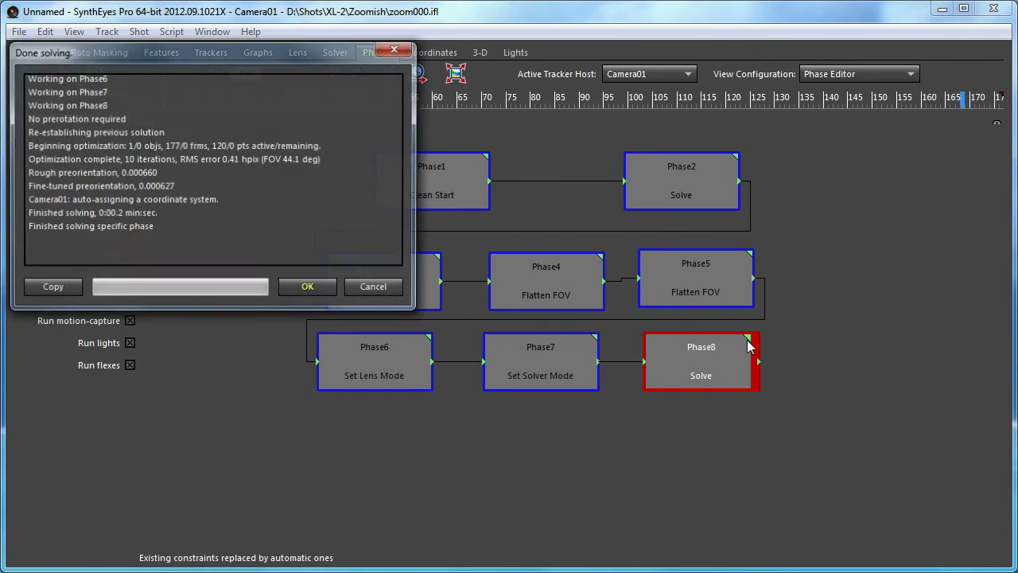
left_click(306, 288)
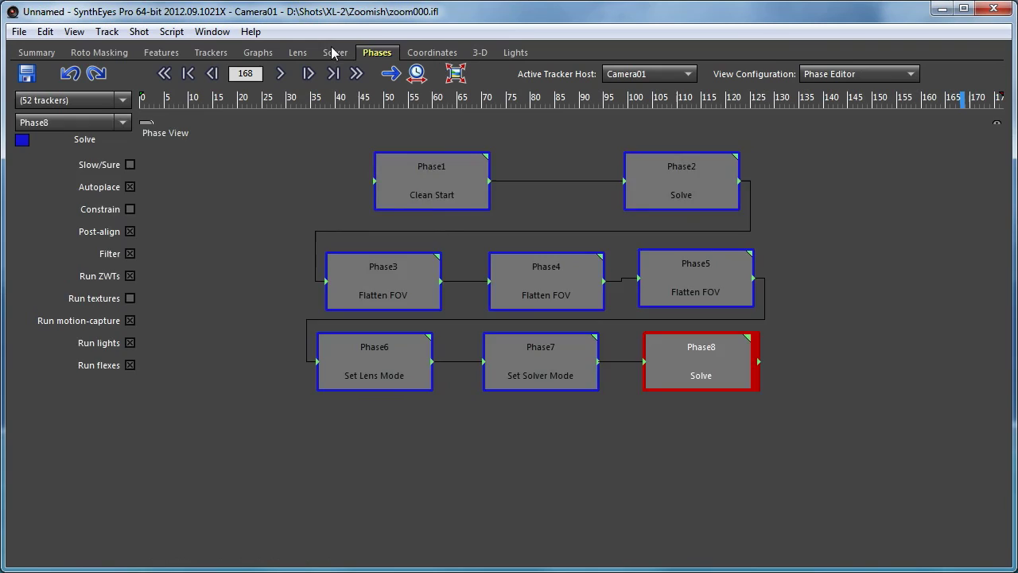
Scrub through the refined solve to frame 75 and examine the FOV curve on the graph.
left_click(332, 53)
mouse_move(172, 102)
left_mouse_down()
mouse_move(753, 101)
mouse_move(941, 142)
mouse_move(904, 112)
mouse_move(511, 103)
left_mouse_up()
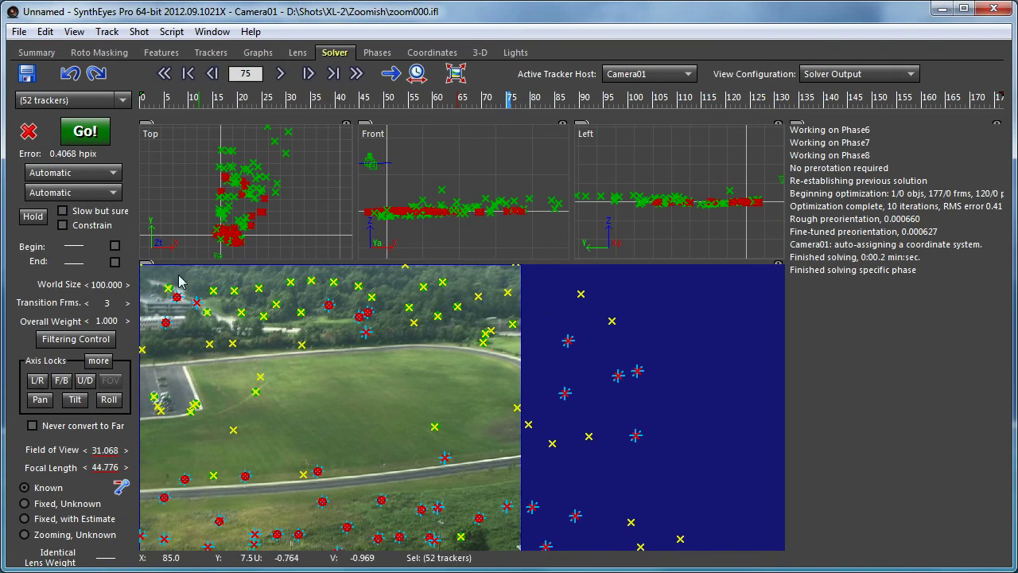
left_click(259, 52)
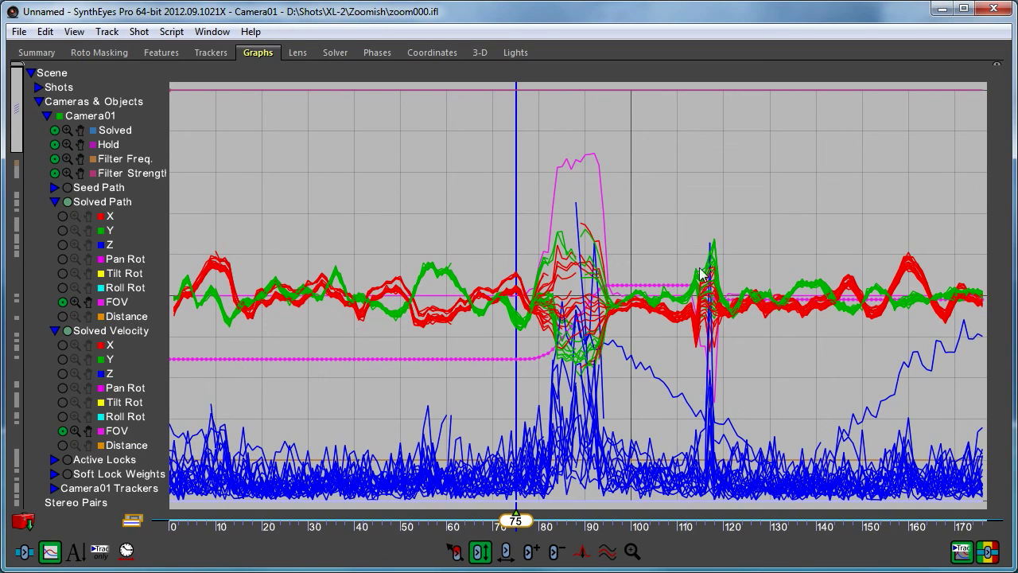
Deselect the trackers to clear their curves from the graph, and move the Clean Start phase farther from the first Solve phase.
left_click(241, 394)
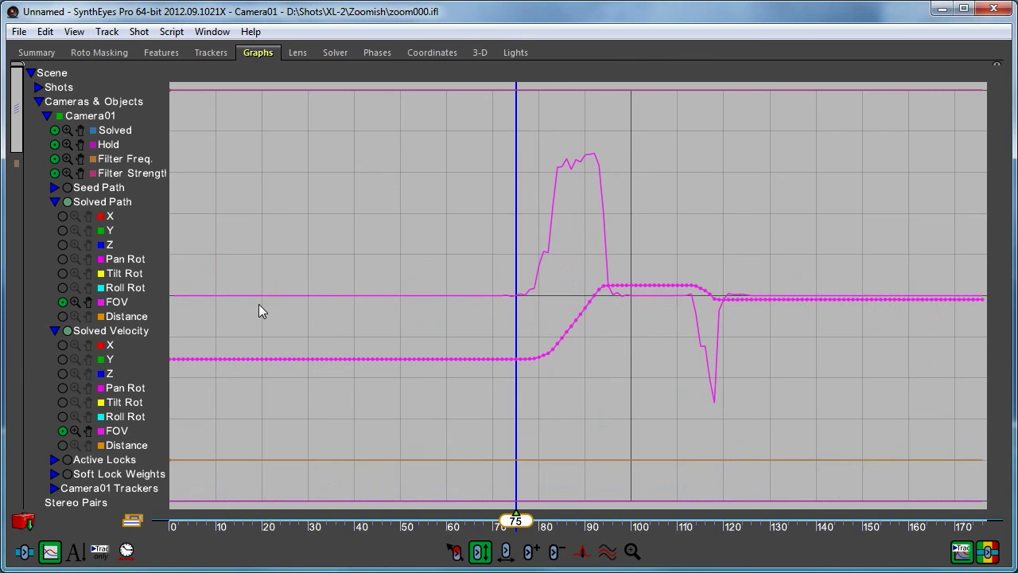
left_click(331, 52)
left_click(367, 53)
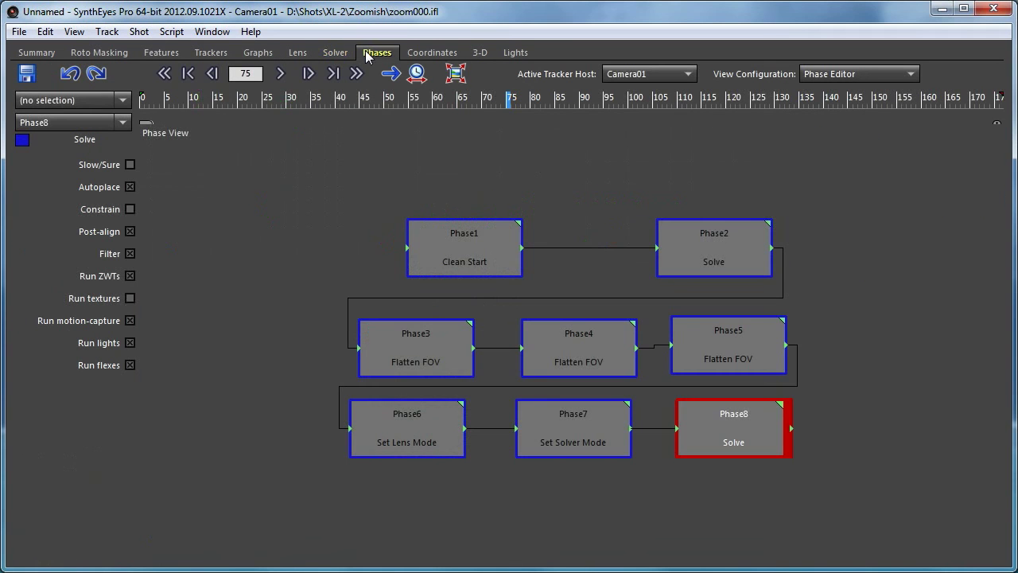
left_click_drag(460, 253, 404, 247)
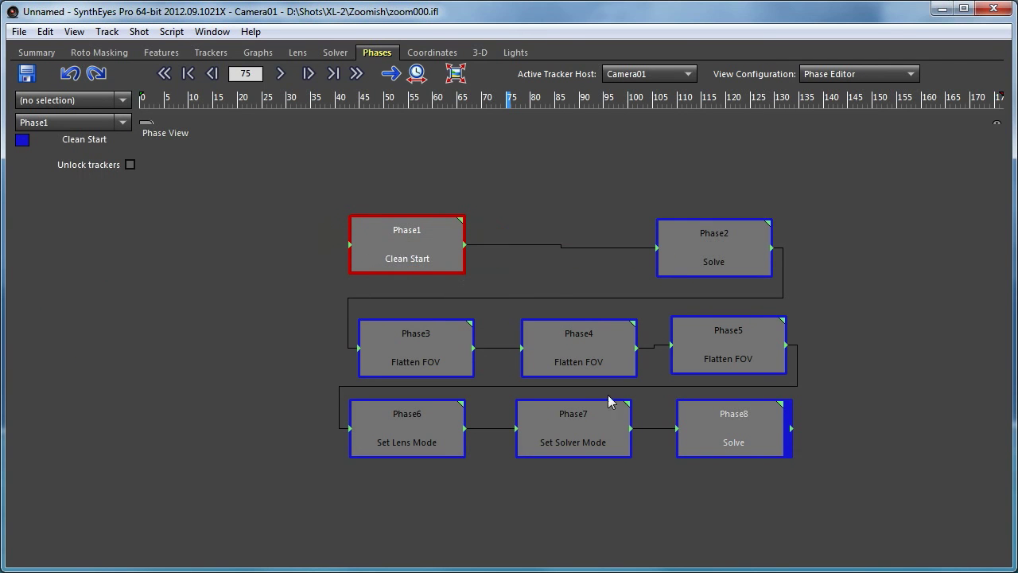
Check the camera's current lens mode in the solver and lens settings.
left_click(335, 53)
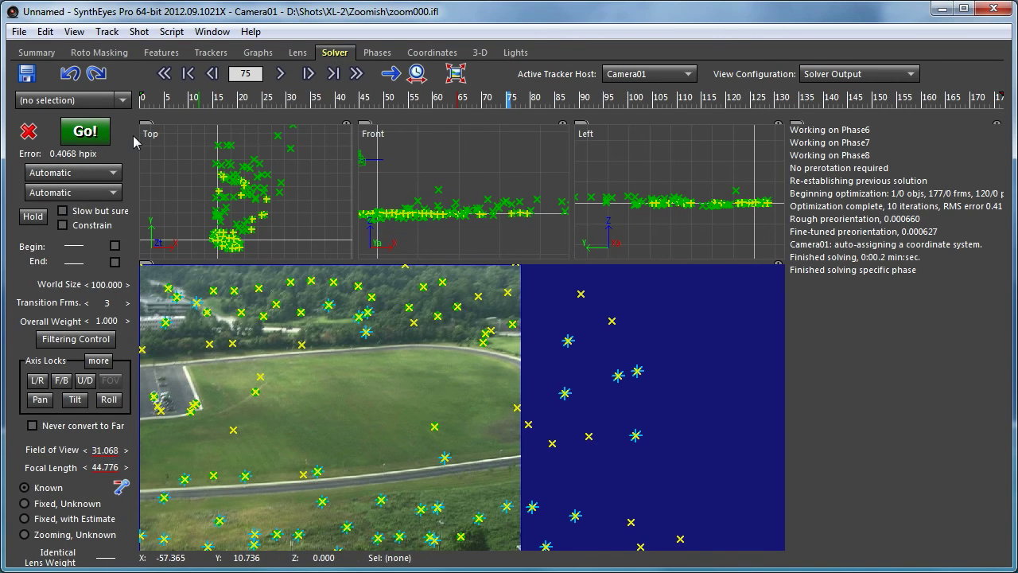
left_click(297, 53)
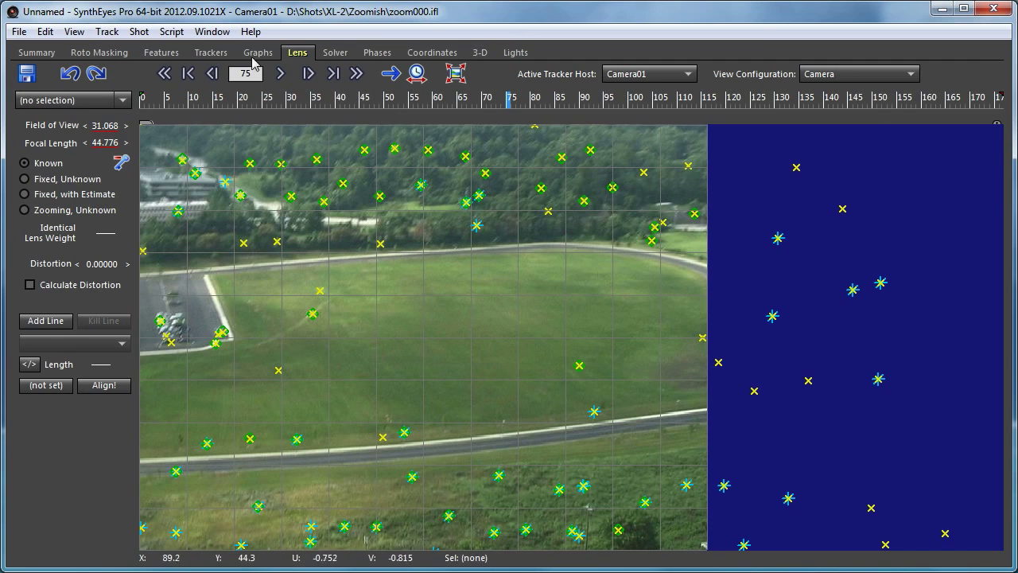
left_click(377, 53)
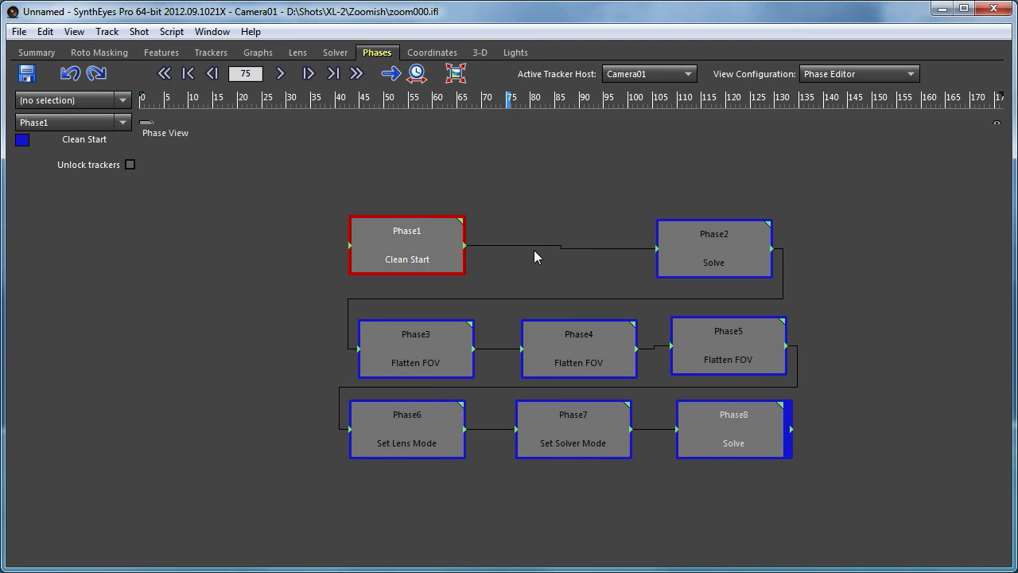
Insert a Set Lens Mode phase between the Clean Start and first Solve phases, and set its lens mode to Zoom.
right_click(567, 243)
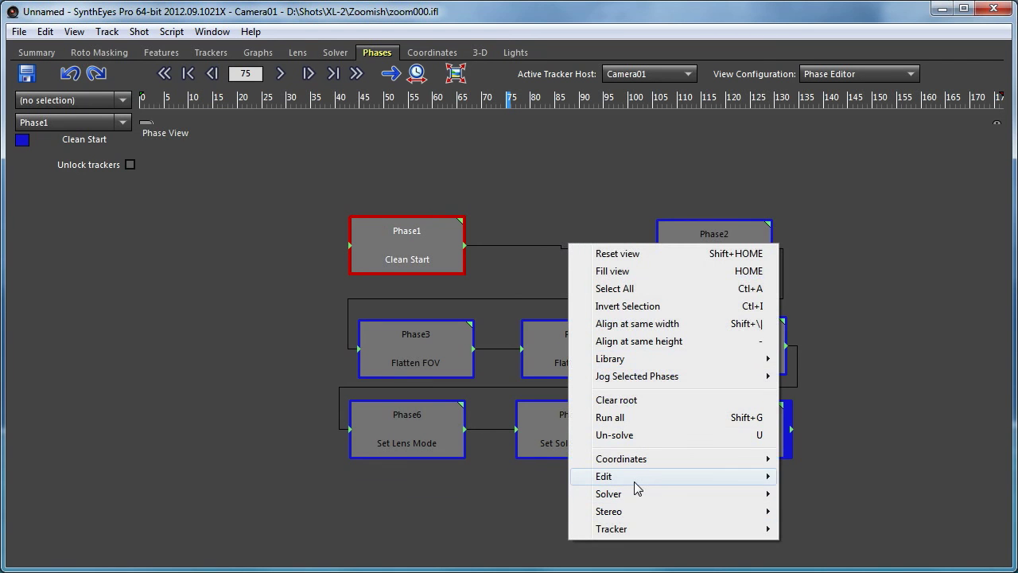
mouse_move(635, 481)
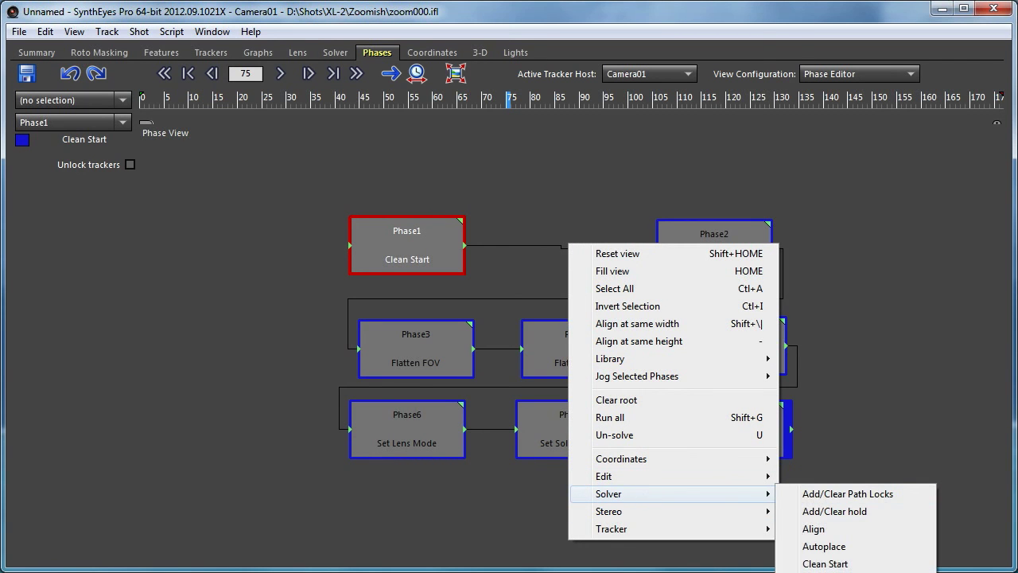
left_click(843, 570)
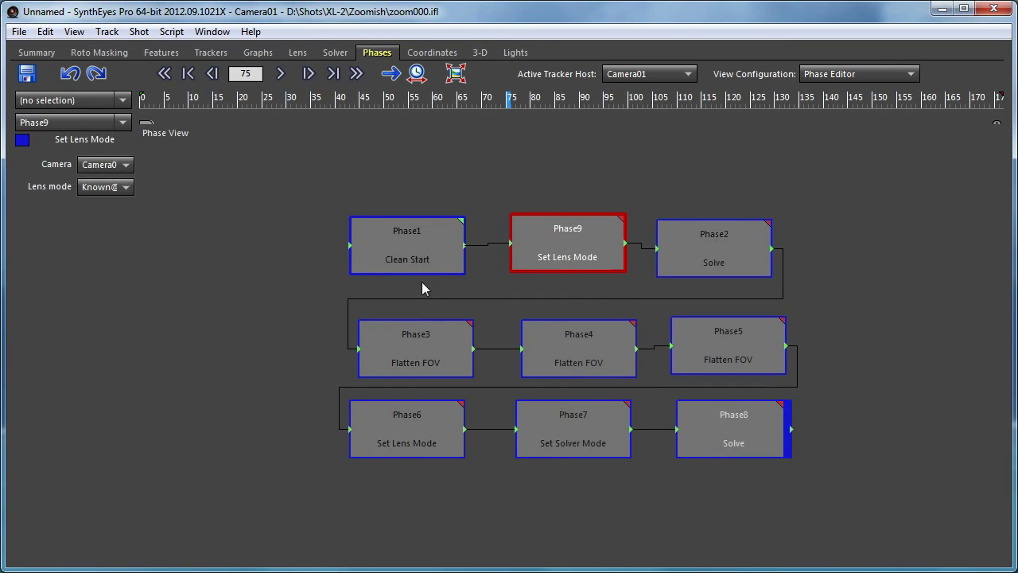
left_click(123, 187)
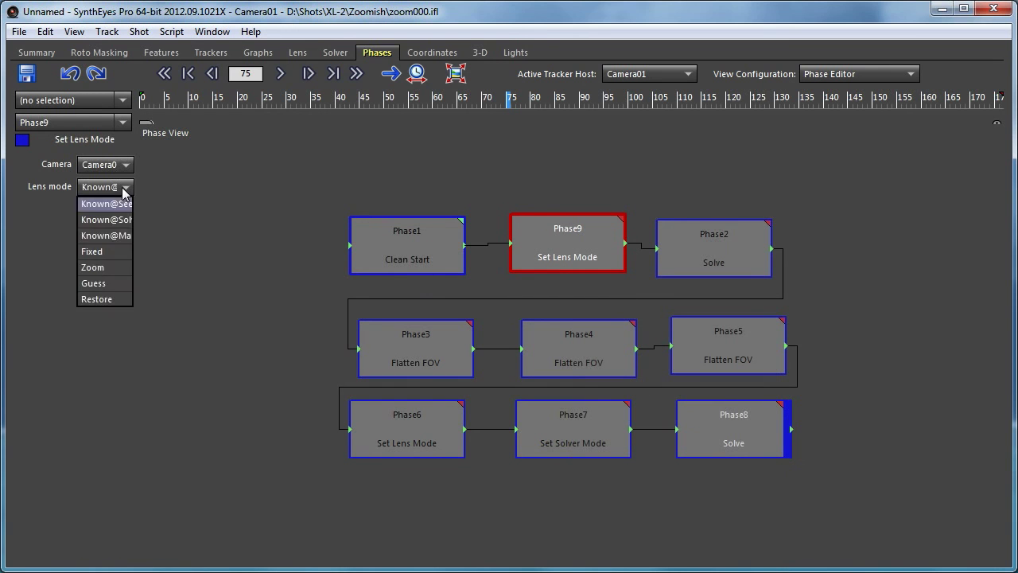
left_click(116, 263)
left_click_drag(530, 243, 536, 248)
Solve the whole phase chain from the solver, review the solving log and accept the result.
left_click(337, 52)
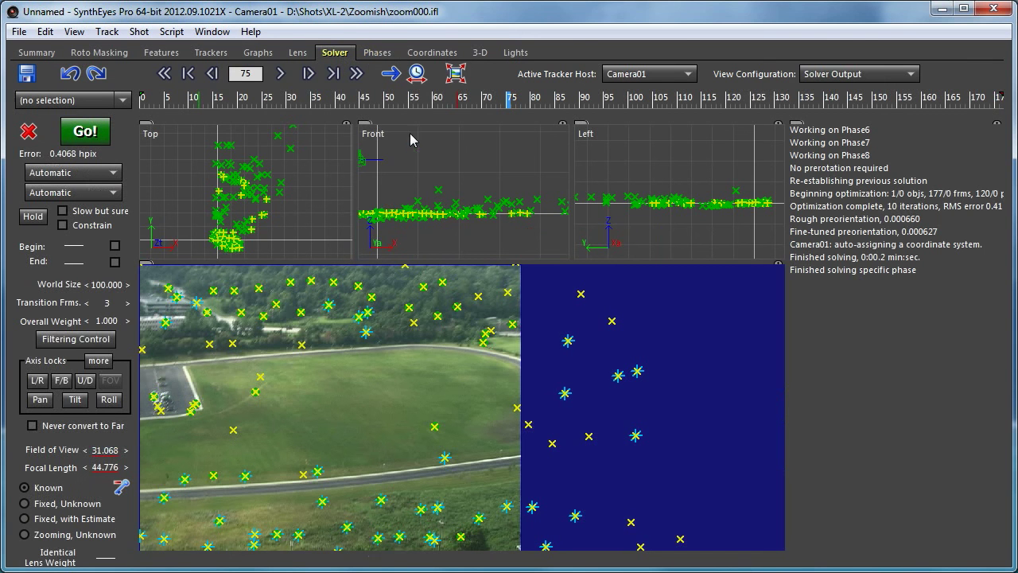
left_click(85, 131)
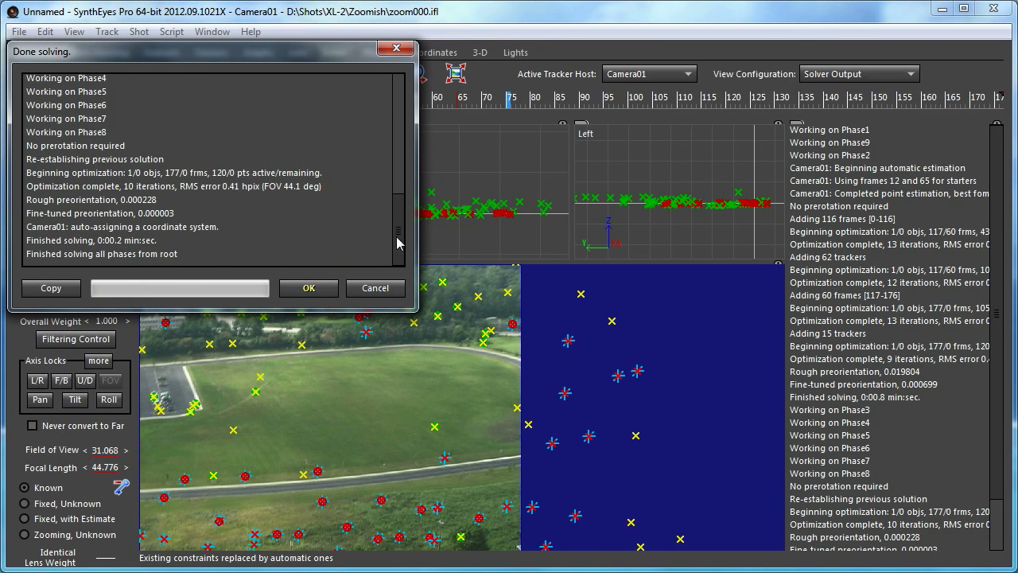
mouse_move(398, 243)
left_mouse_down()
mouse_move(409, 103)
mouse_move(413, 247)
left_mouse_up()
left_click(308, 289)
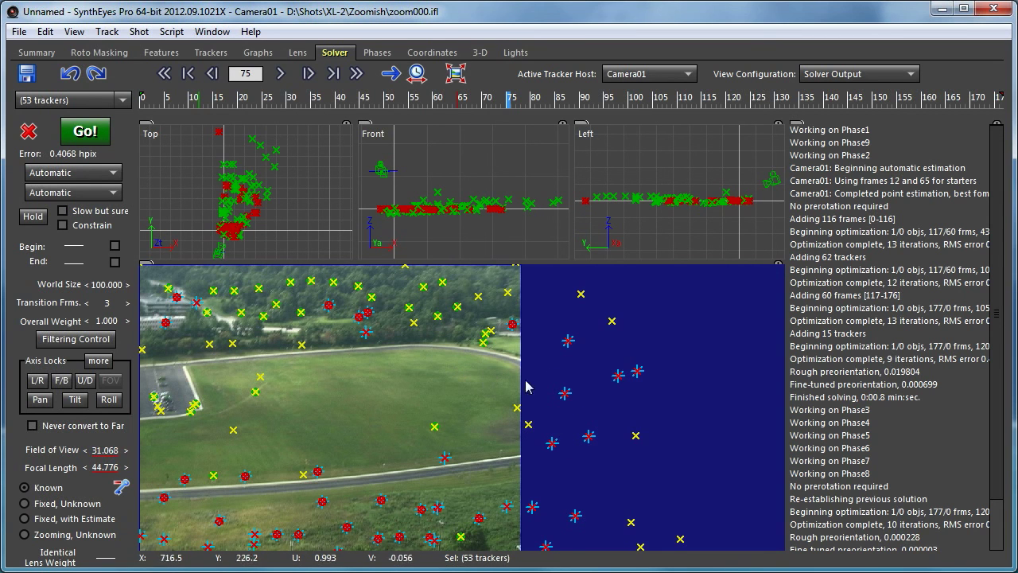
left_click(372, 55)
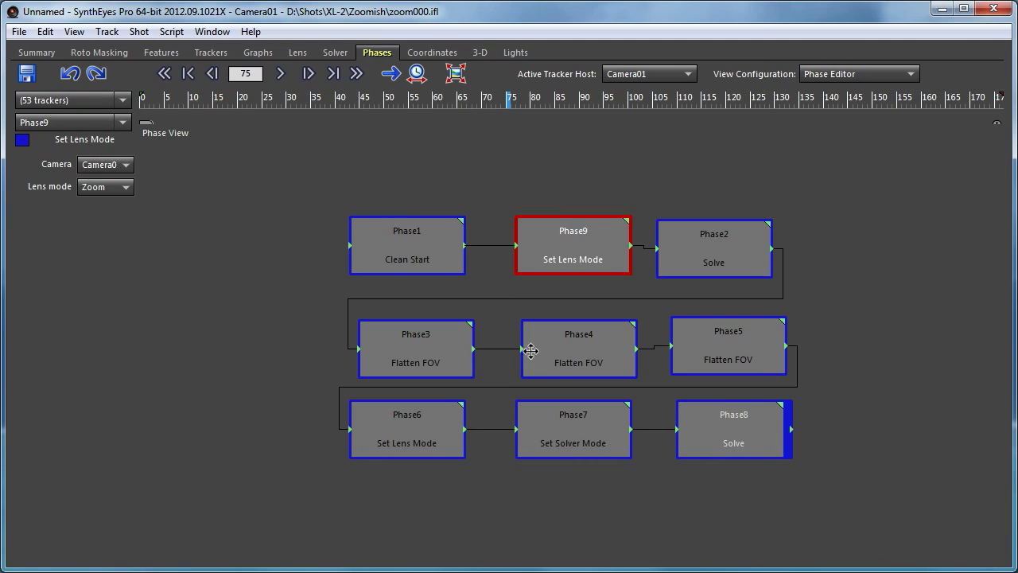
scroll(618, 342, "up", 2)
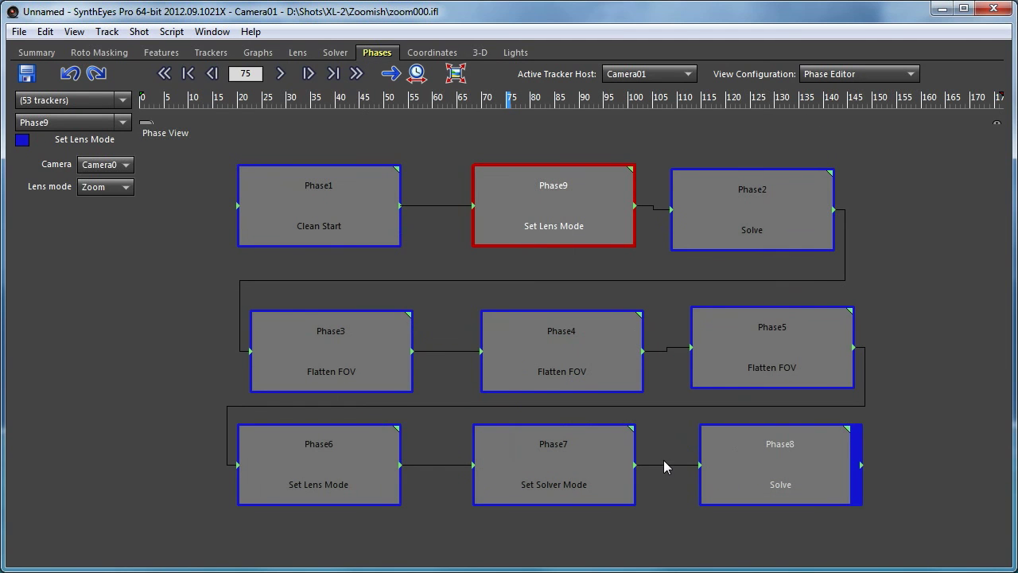
right_click(394, 130)
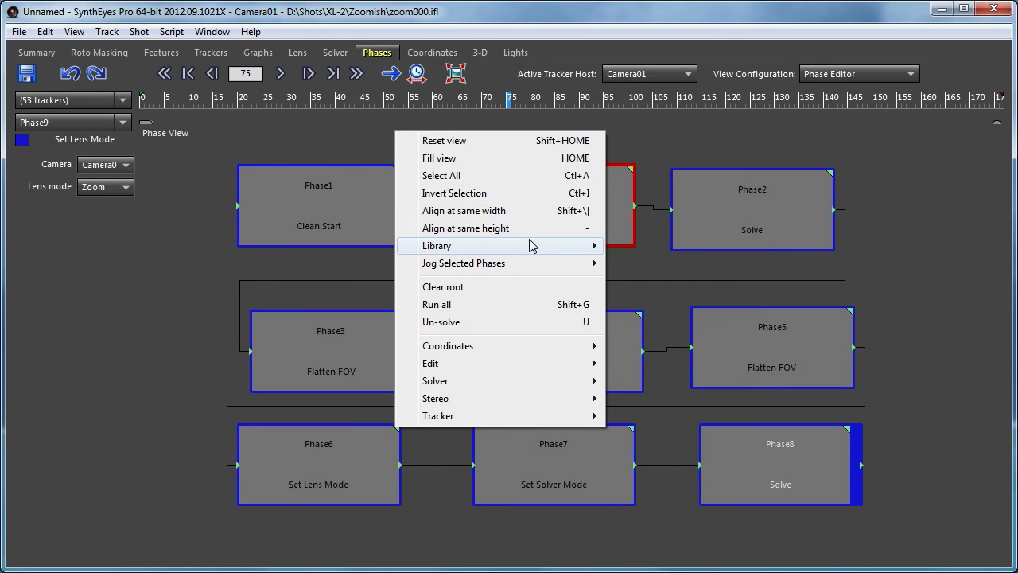
mouse_move(553, 248)
left_click(659, 315)
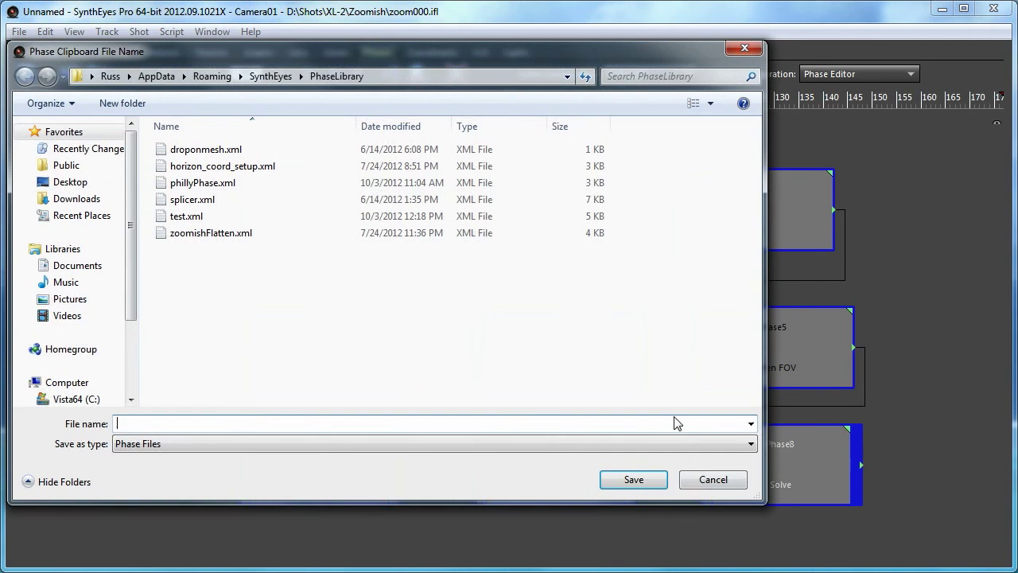
left_click(700, 483)
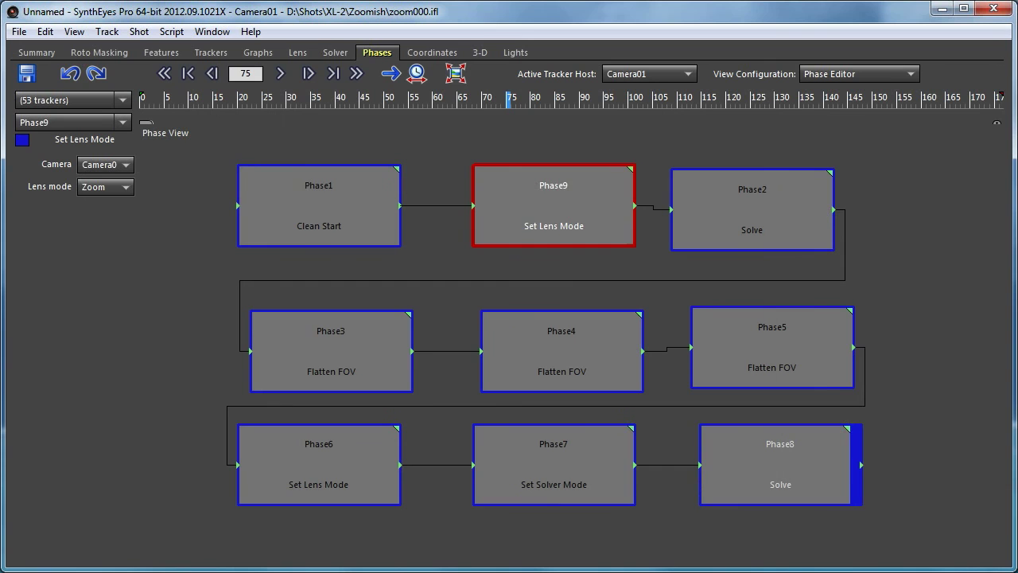
Review the frame range and blend settings of each of the three Flatten FOV phases.
left_click(327, 350)
left_click(552, 359)
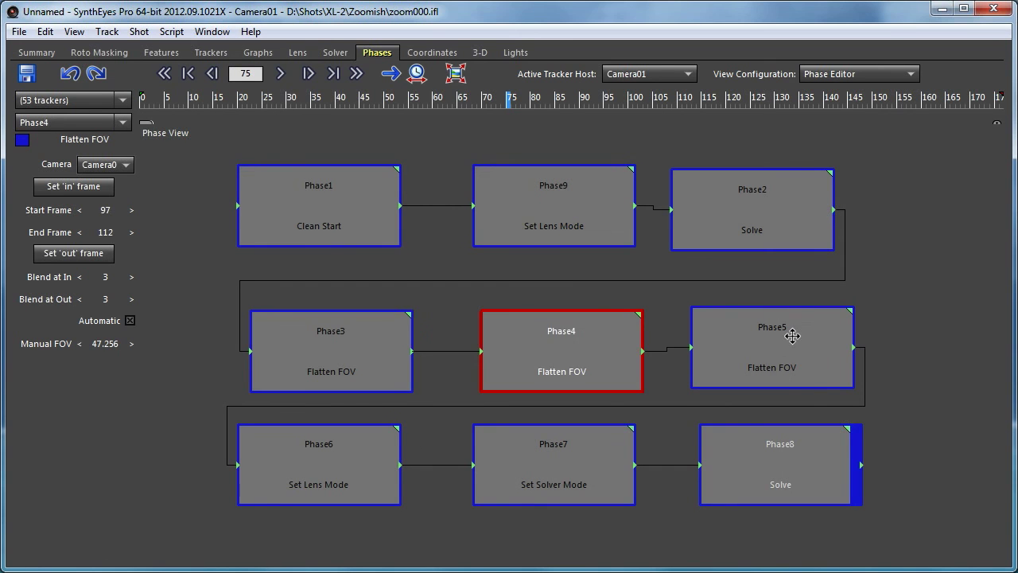
left_click(793, 335)
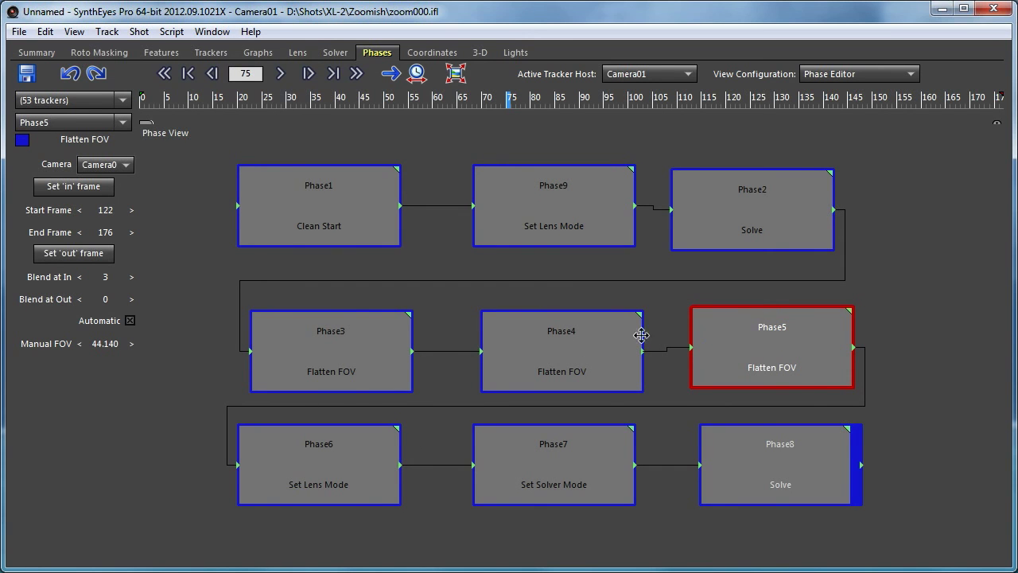